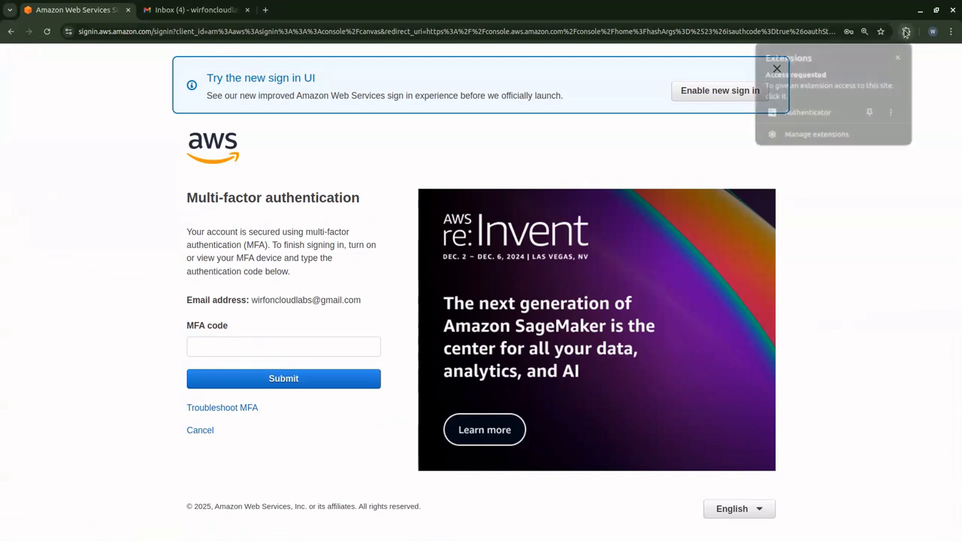
- Unlock the Authenticator browser extension by entering its decryption password
{"action": "left_click", "coordinate": [797, 112]}
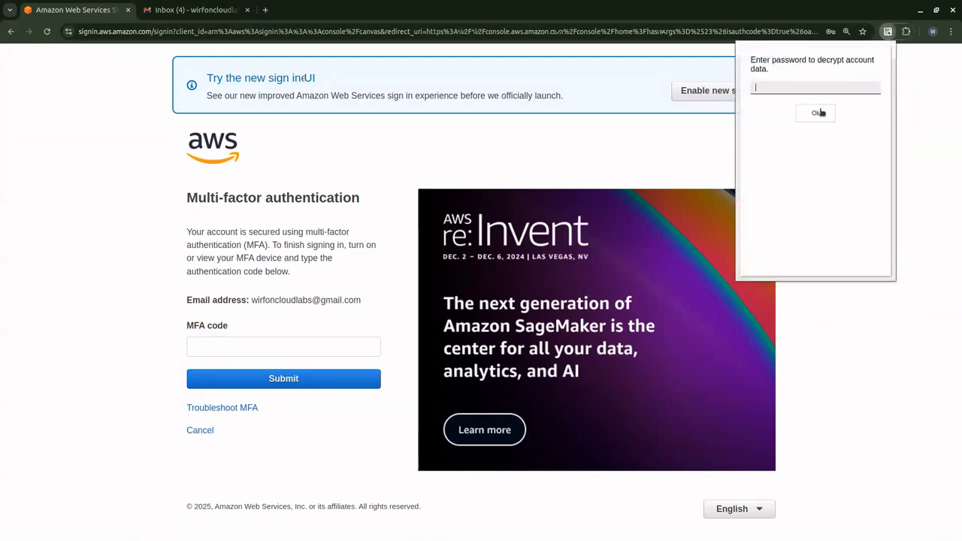
{"action": "left_click", "coordinate": [773, 88]}
{"action": "key", "text": "Return"}
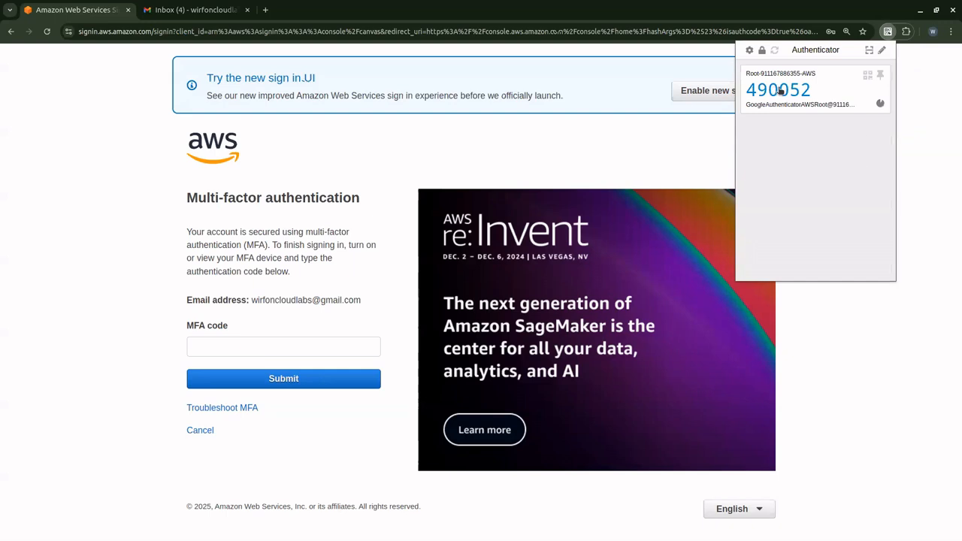
- Copy the current verification code from the authenticator into the MFA code field and submit the sign-in
{"action": "left_click", "coordinate": [780, 90]}
{"action": "left_click", "coordinate": [220, 342]}
{"action": "left_click", "coordinate": [275, 384]}
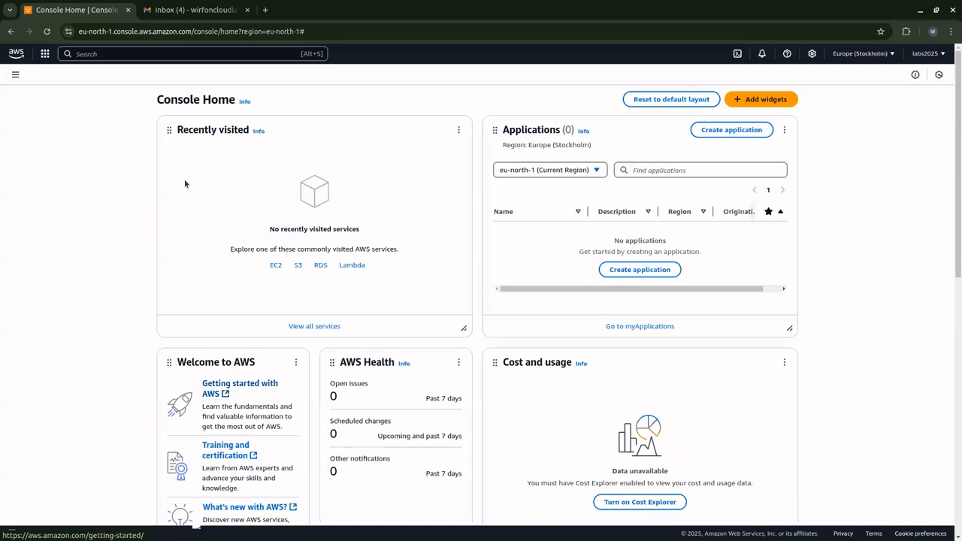
- Search the AWS services for IAM and open the IAM dashboard
{"action": "left_click", "coordinate": [85, 55]}
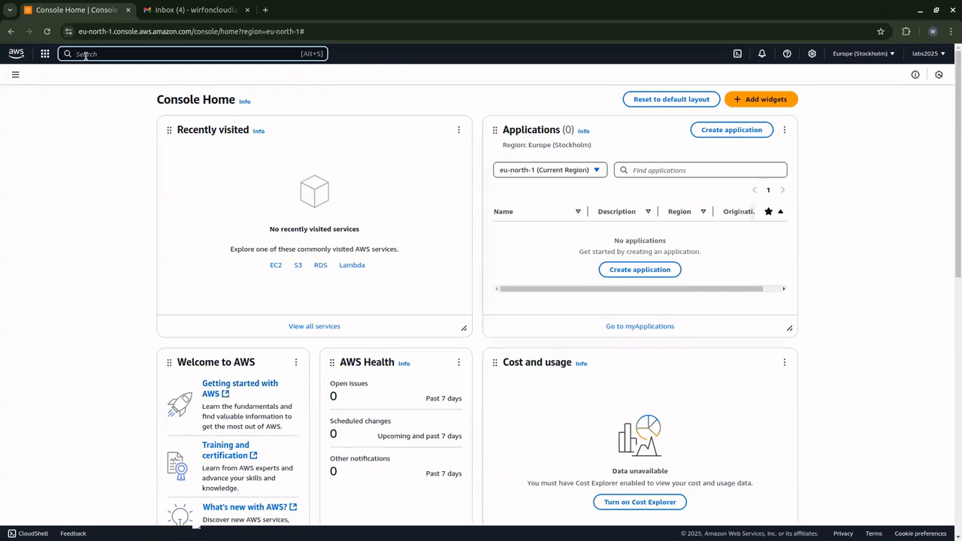
{"action": "key", "text": "ctrl+plus"}
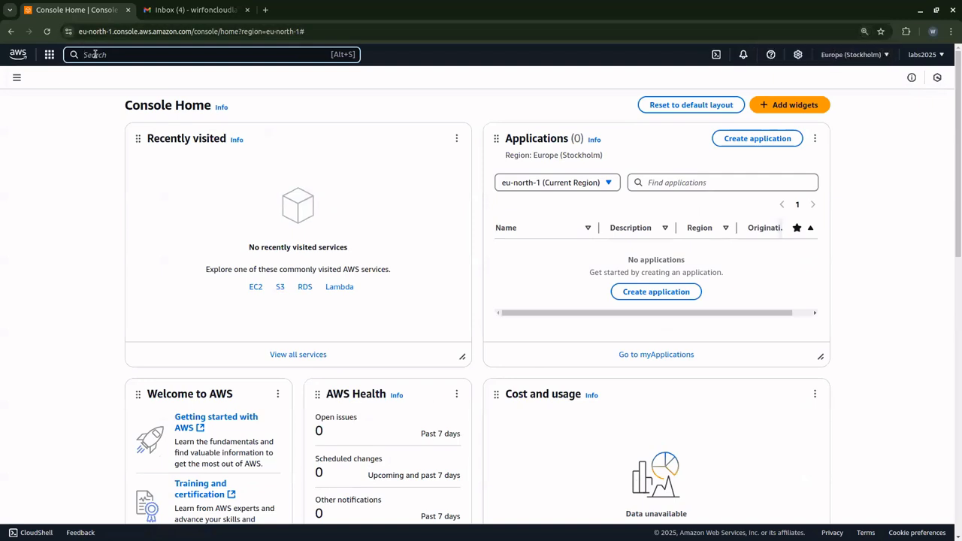
{"action": "type", "text": "IAM"}
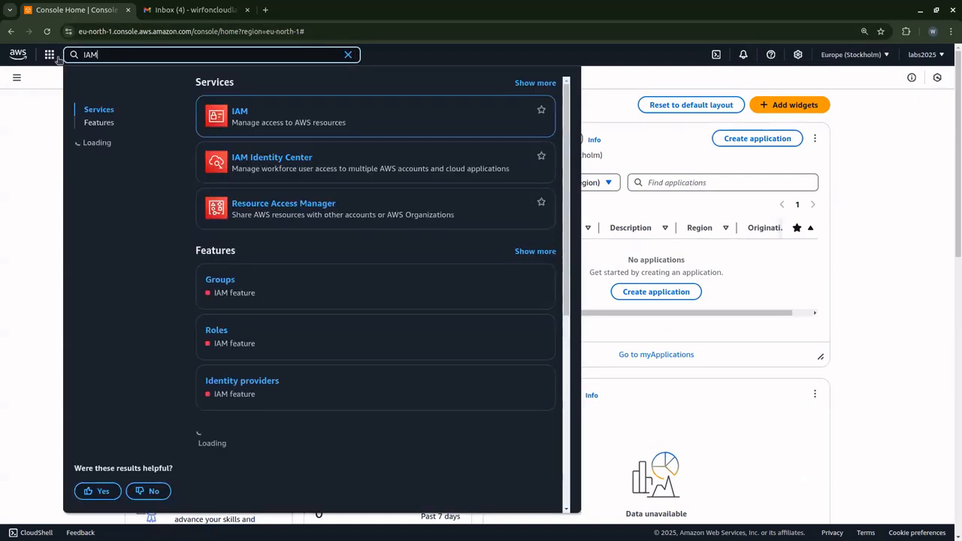
{"action": "left_click", "coordinate": [239, 112]}
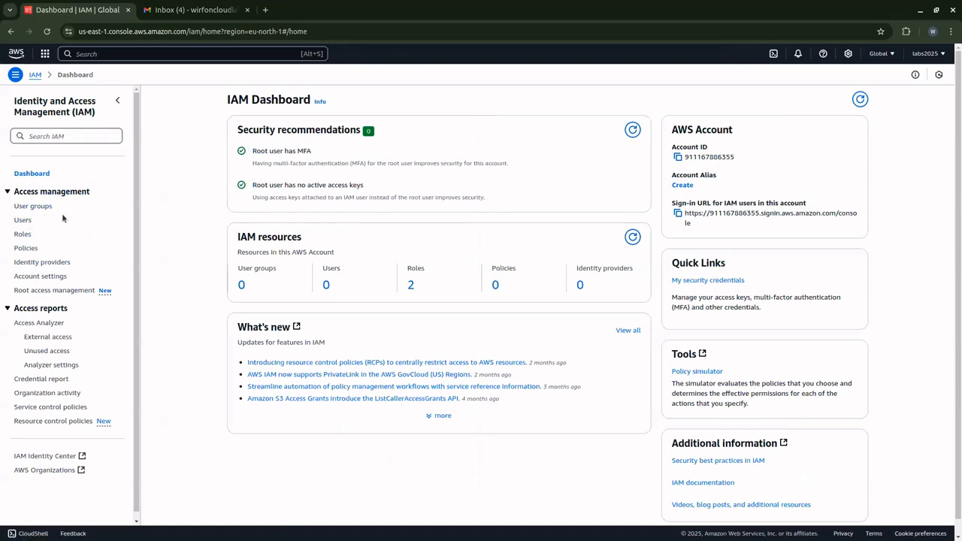
- Start a new user named iamadmin with AWS Management Console access, choosing to create an IAM user
{"action": "left_click", "coordinate": [23, 220]}
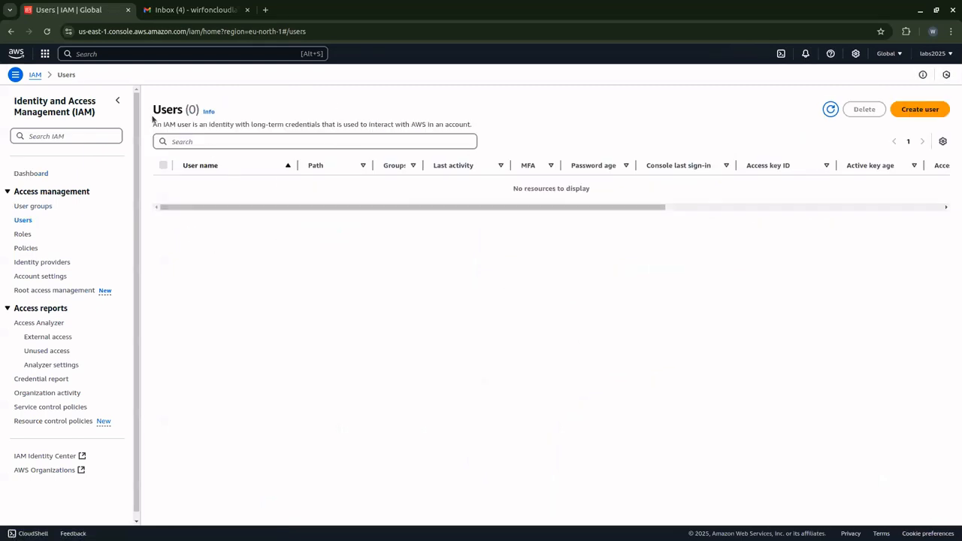
{"action": "left_click", "coordinate": [918, 111]}
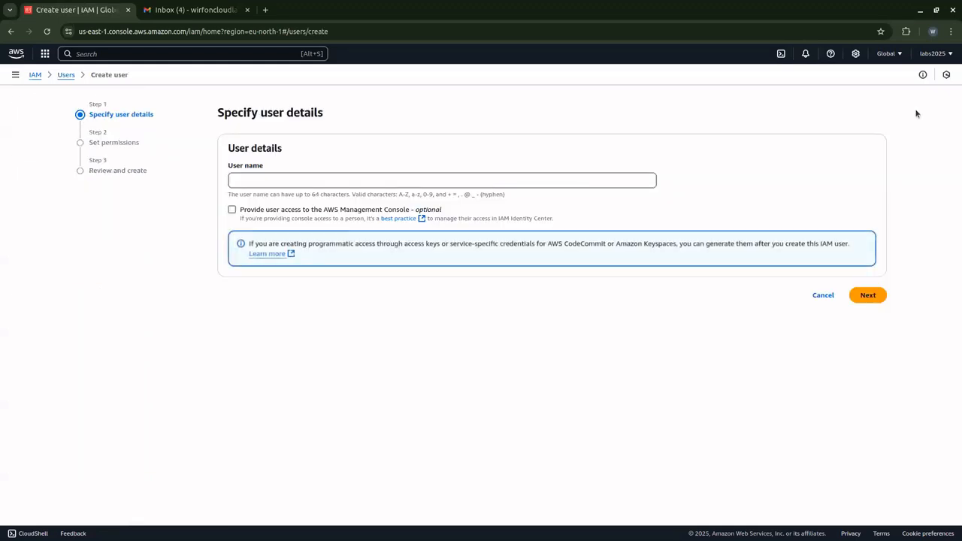
{"action": "left_click", "coordinate": [255, 179]}
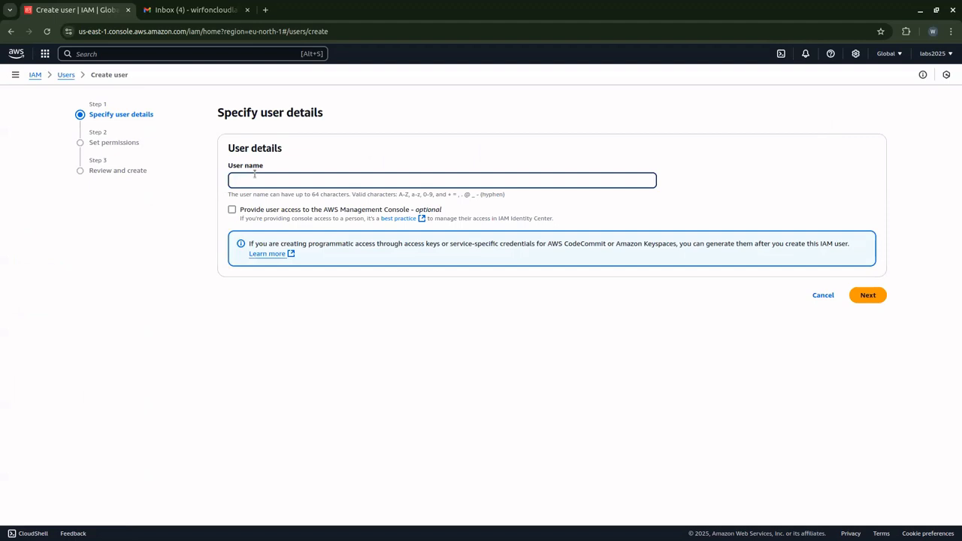
{"action": "type", "text": "iamadmin"}
{"action": "left_click", "coordinate": [231, 210]}
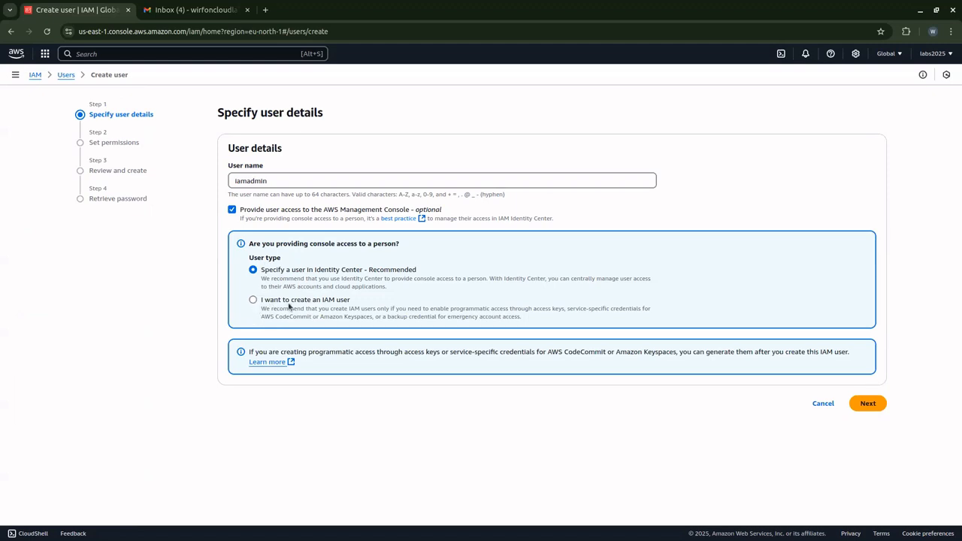
{"action": "left_click", "coordinate": [253, 302]}
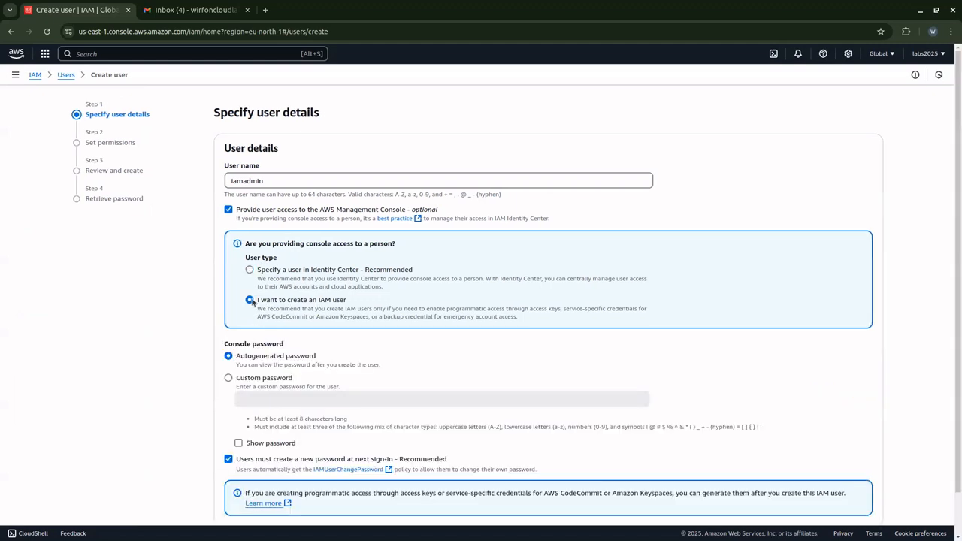
- Enter a custom console password for the new user and turn off the required password change at next sign-in
{"action": "scroll", "coordinate": [253, 302], "scroll_direction": "down", "scroll_amount": 1}
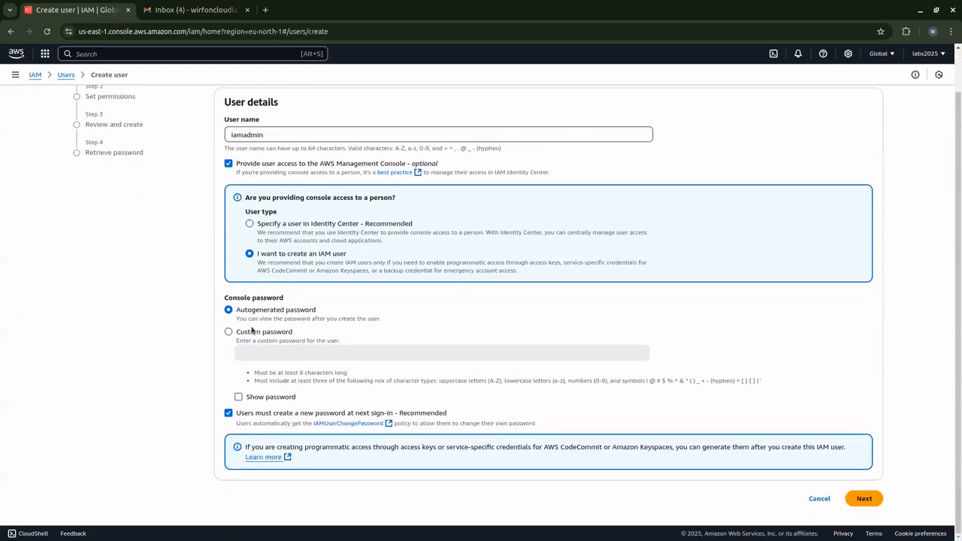
{"action": "left_click", "coordinate": [229, 333]}
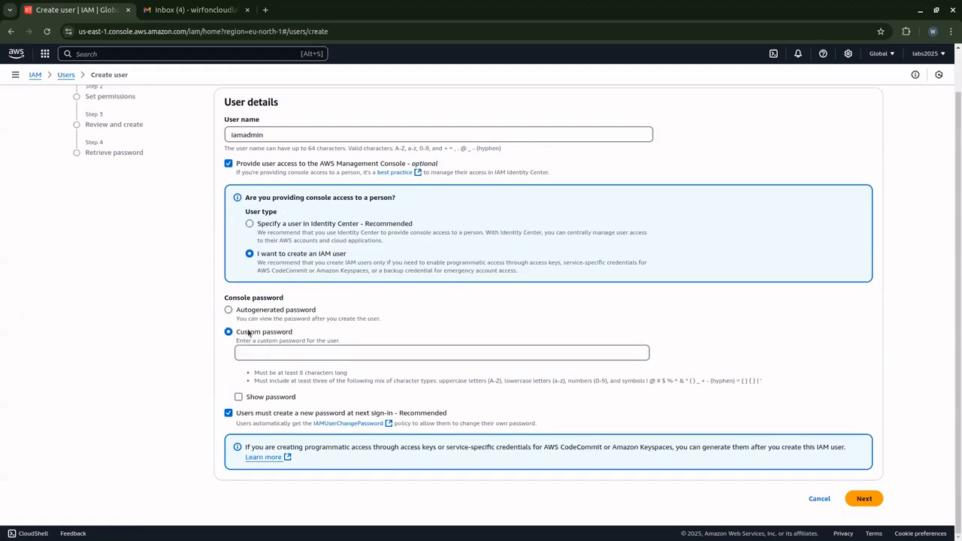
{"action": "left_click", "coordinate": [242, 351]}
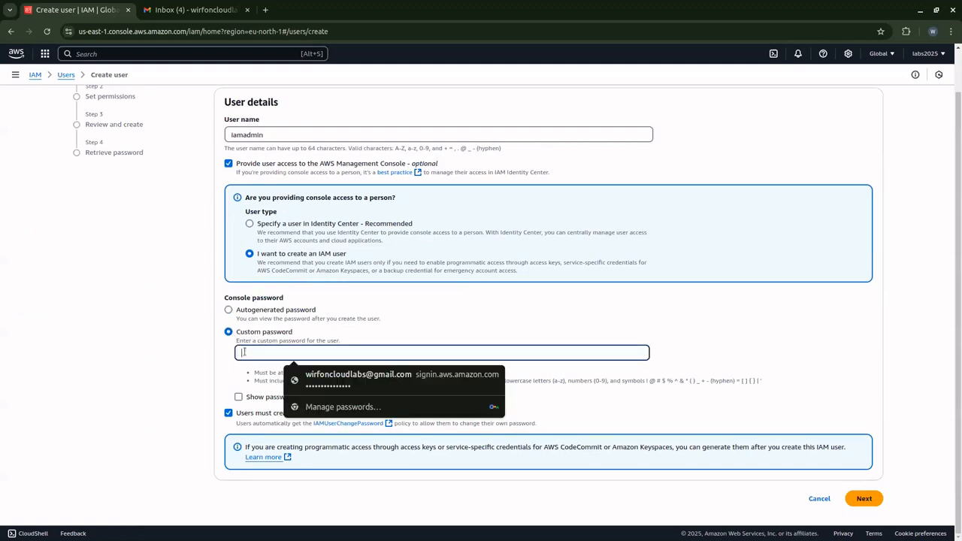
{"action": "type", "text": "a"}
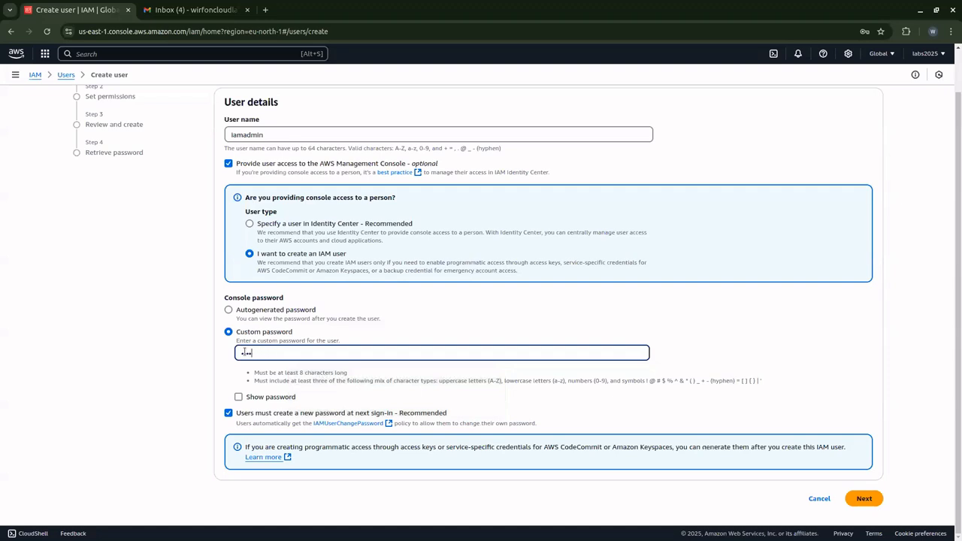
{"action": "key", "text": "BackSpace"}
{"action": "key", "text": "BackSpace"}
{"action": "key", "text": "BackSpace"}
{"action": "key", "text": "BackSpace"}
{"action": "type", "text": "•••••••"}
{"action": "left_click", "coordinate": [228, 413]}
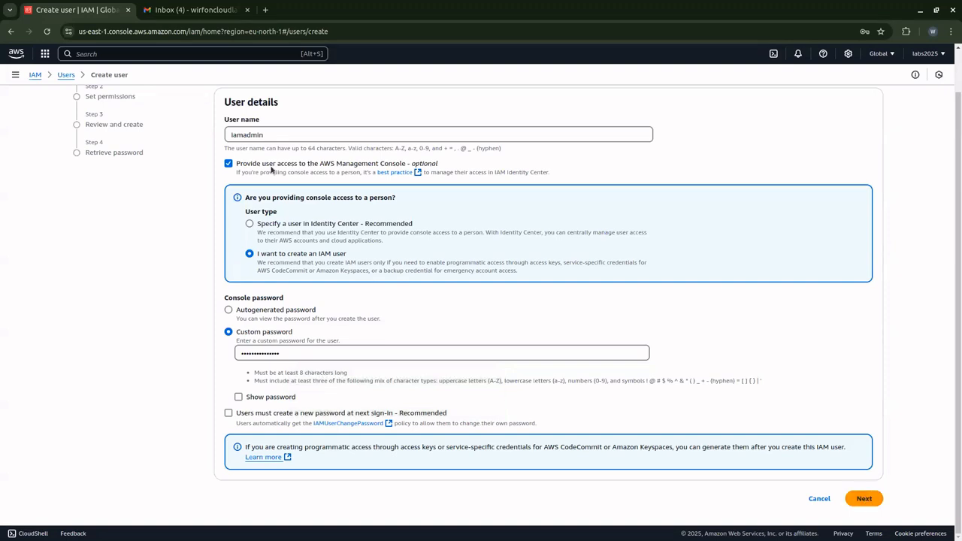
- Proceed to the permissions stage and save the iamadmin credentials in the browser's password manager
{"action": "left_click", "coordinate": [261, 131]}
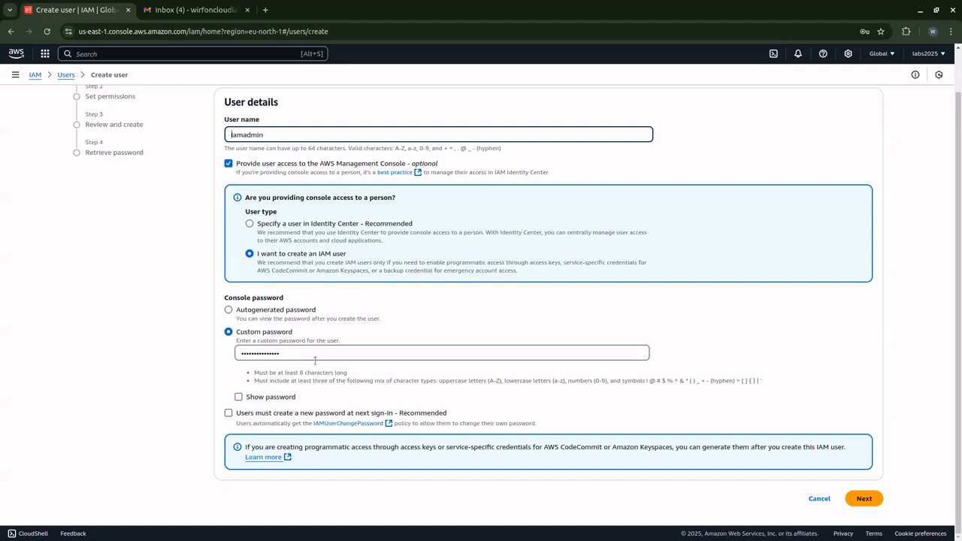
{"action": "left_click", "coordinate": [864, 499]}
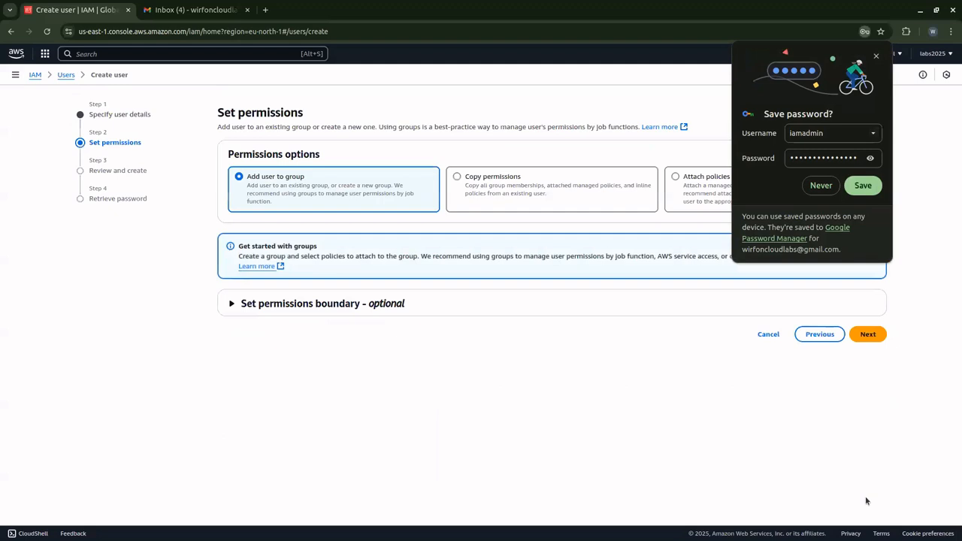
{"action": "left_click", "coordinate": [867, 186]}
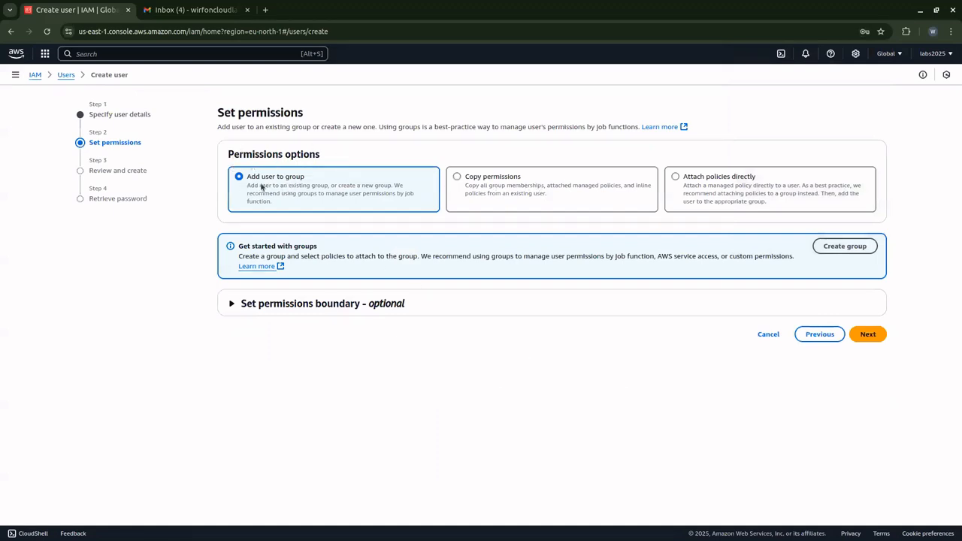
- Attach the AdministratorAccess policy directly to iamadmin and create the user
{"action": "left_click", "coordinate": [674, 177]}
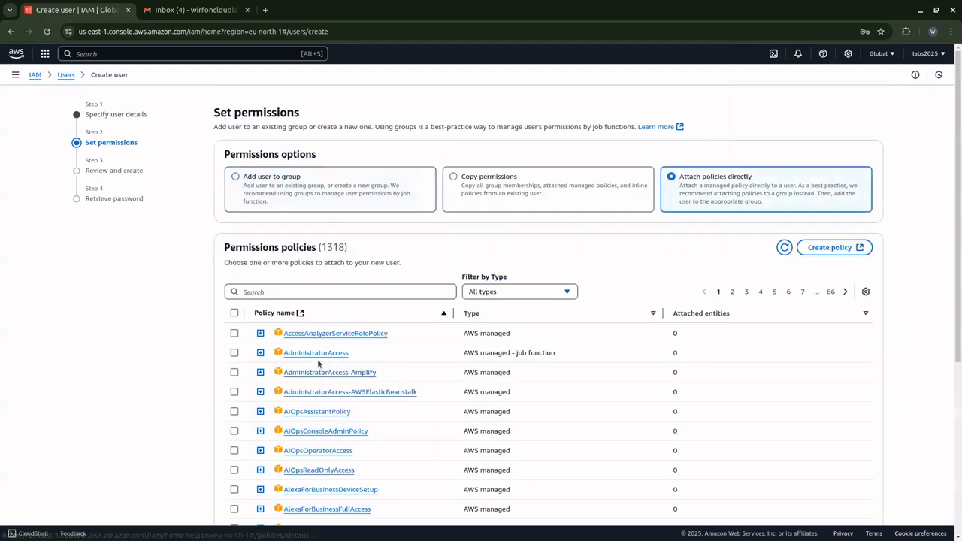
{"action": "left_click", "coordinate": [234, 353]}
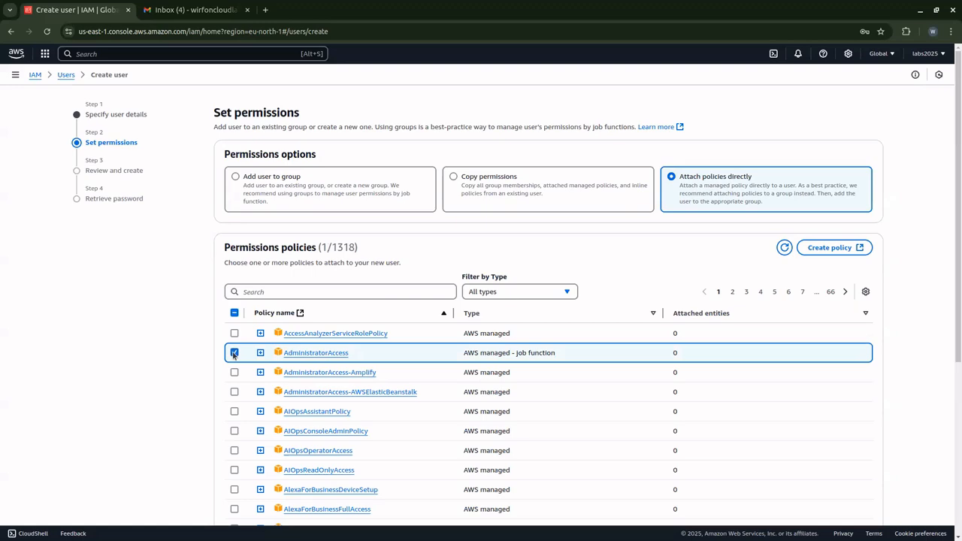
{"action": "scroll", "coordinate": [579, 311], "scroll_direction": "down", "scroll_amount": 4}
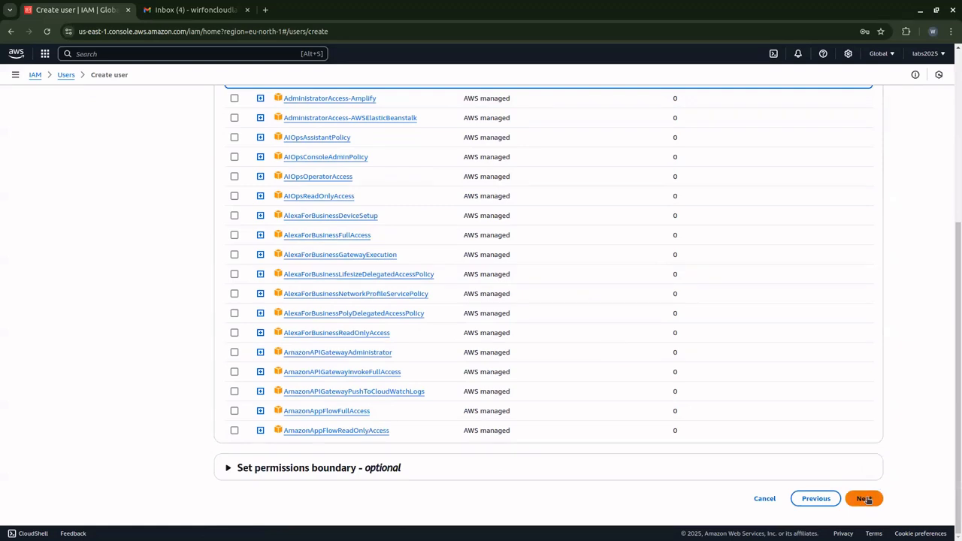
{"action": "left_click", "coordinate": [865, 499]}
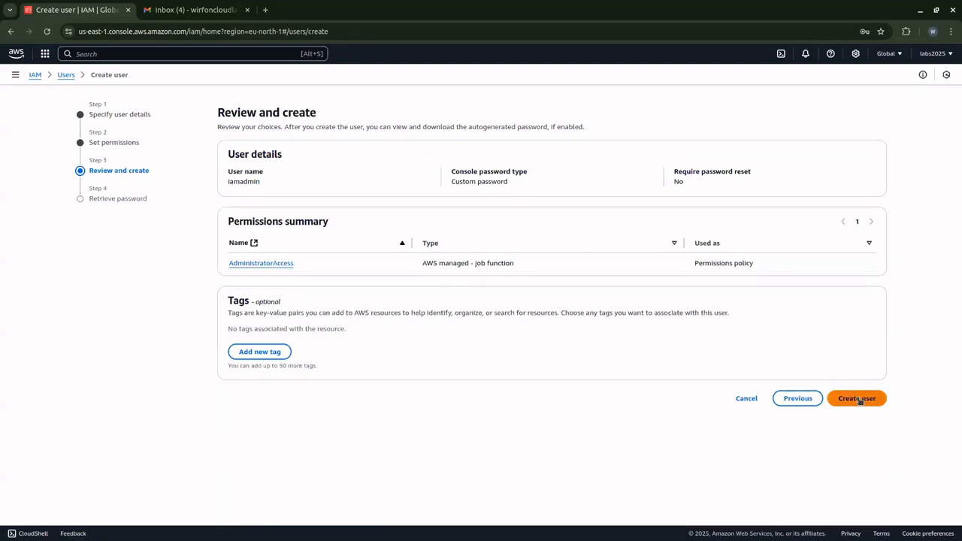
{"action": "left_click", "coordinate": [859, 399]}
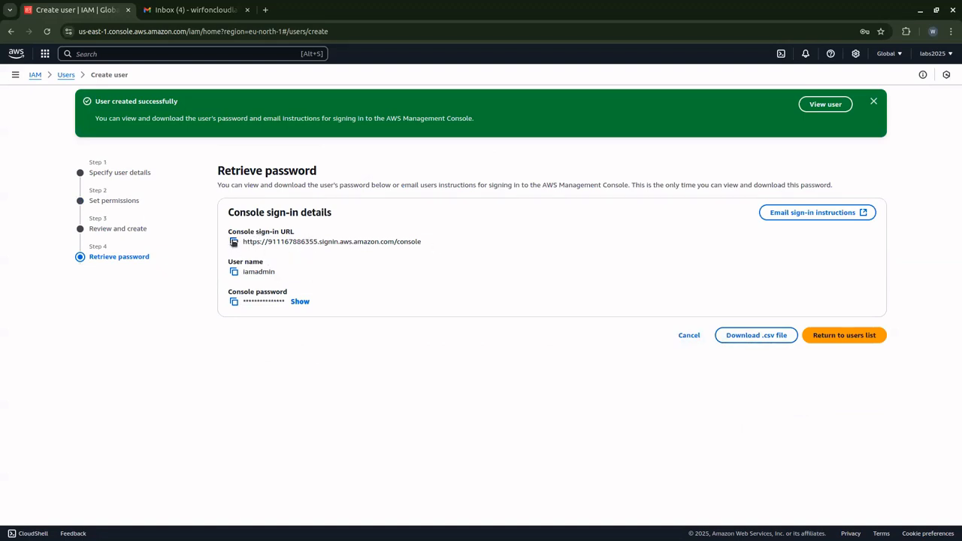
- Copy the console sign-in URL and return to the users list without viewing or downloading the password
{"action": "left_click", "coordinate": [234, 242]}
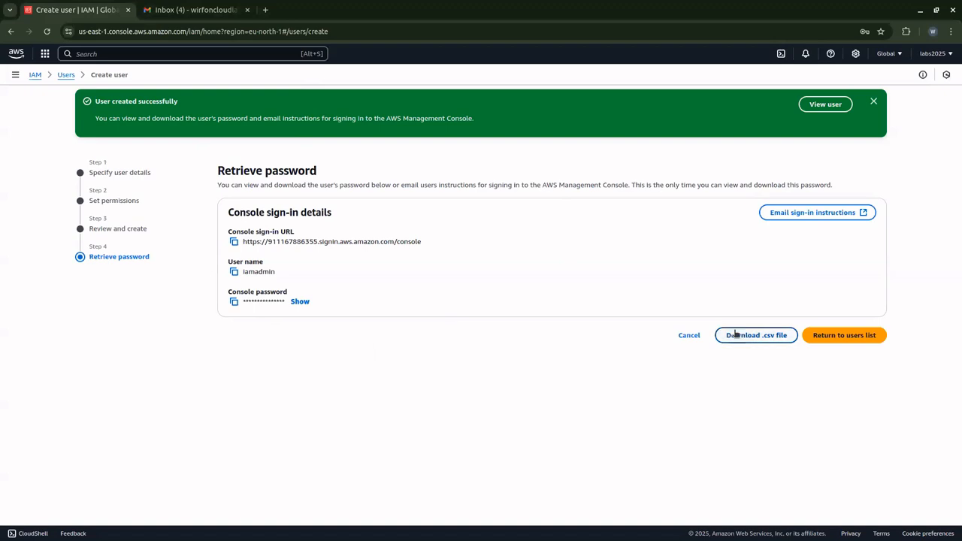
{"action": "left_click", "coordinate": [848, 335]}
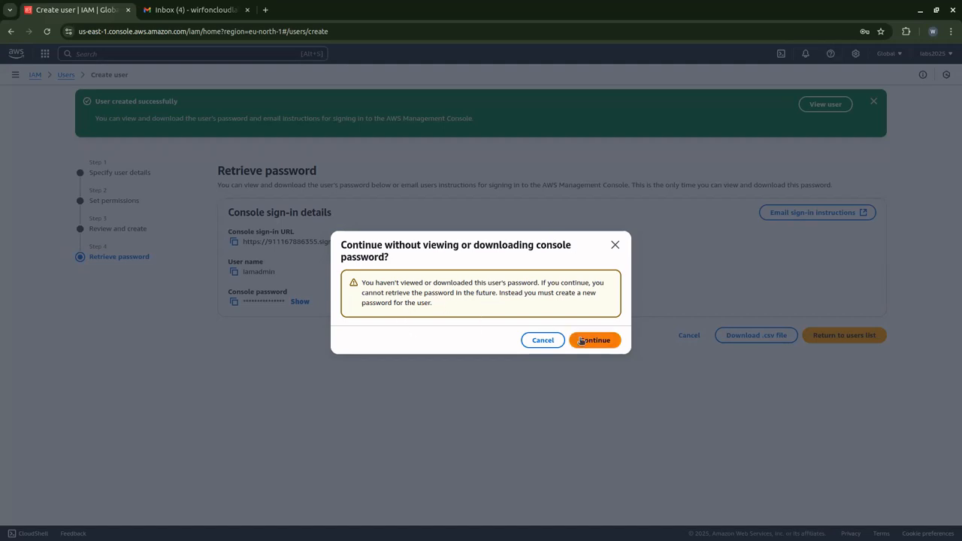
{"action": "left_click", "coordinate": [594, 340]}
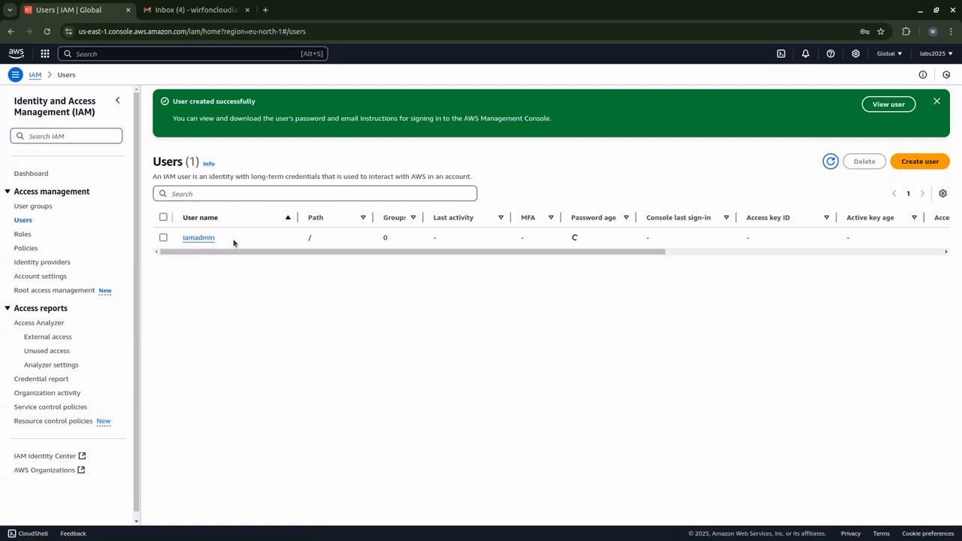
- Review the iamadmin user's details and permissions, and go back to the users list
{"action": "left_click", "coordinate": [200, 238]}
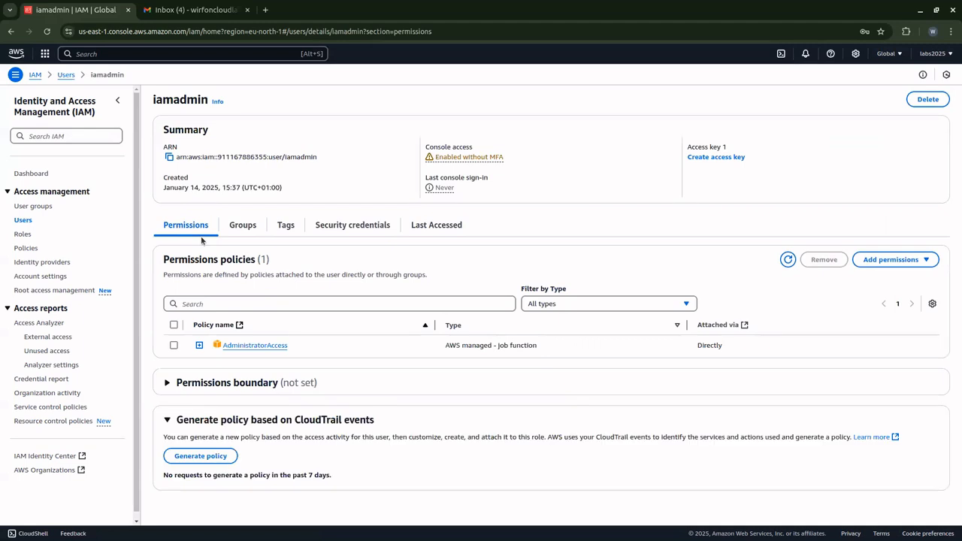
{"action": "left_click", "coordinate": [23, 220]}
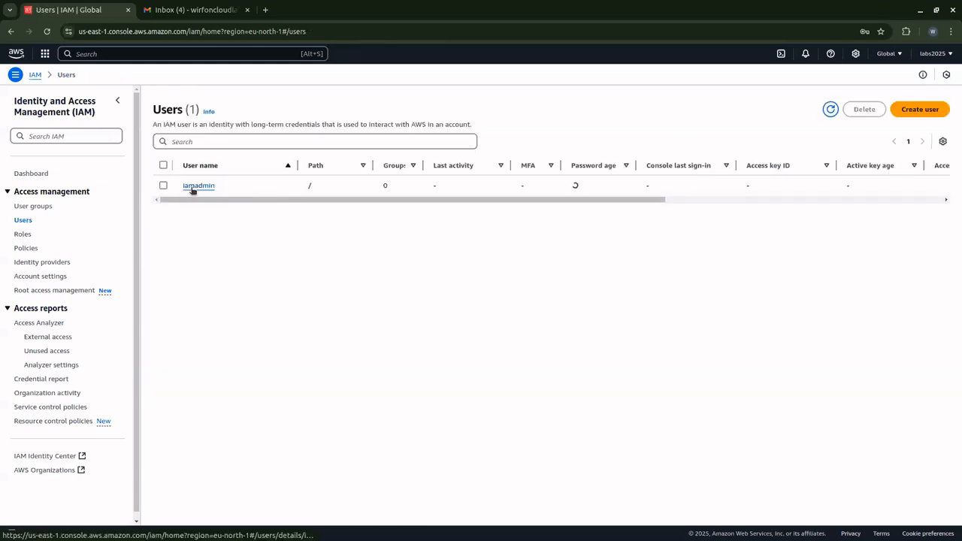
- Sign out of the current AWS account and open the AWS Management Console sign-in form
{"action": "left_click", "coordinate": [950, 55]}
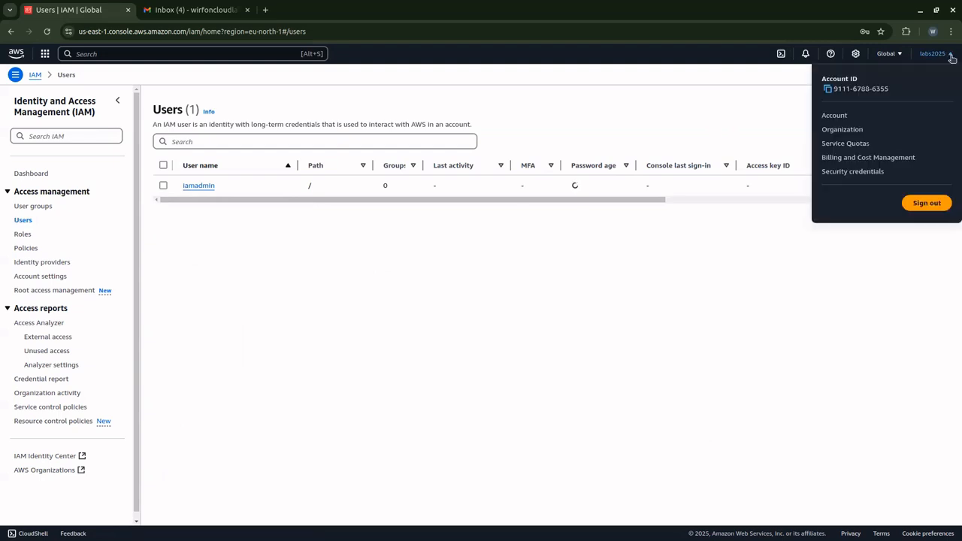
{"action": "left_click", "coordinate": [923, 210]}
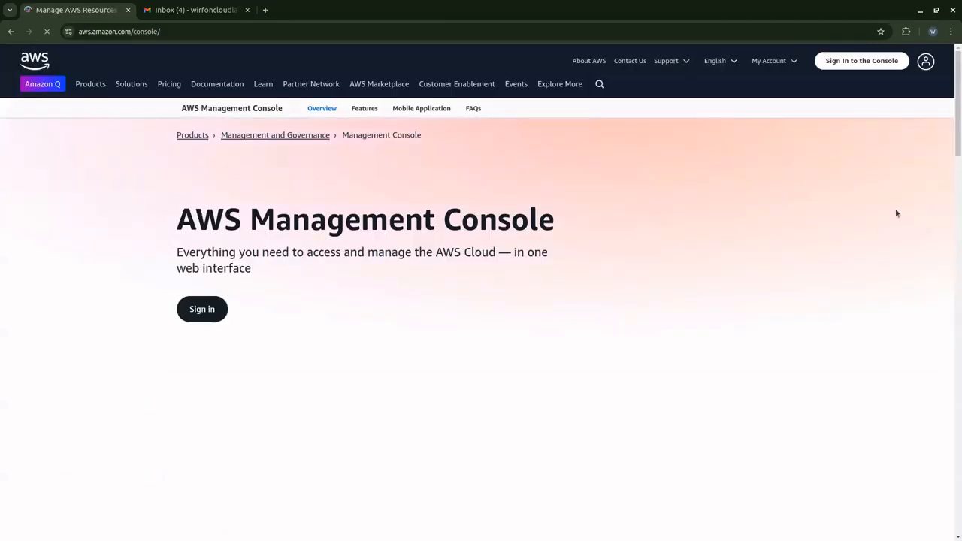
{"action": "left_click", "coordinate": [200, 311]}
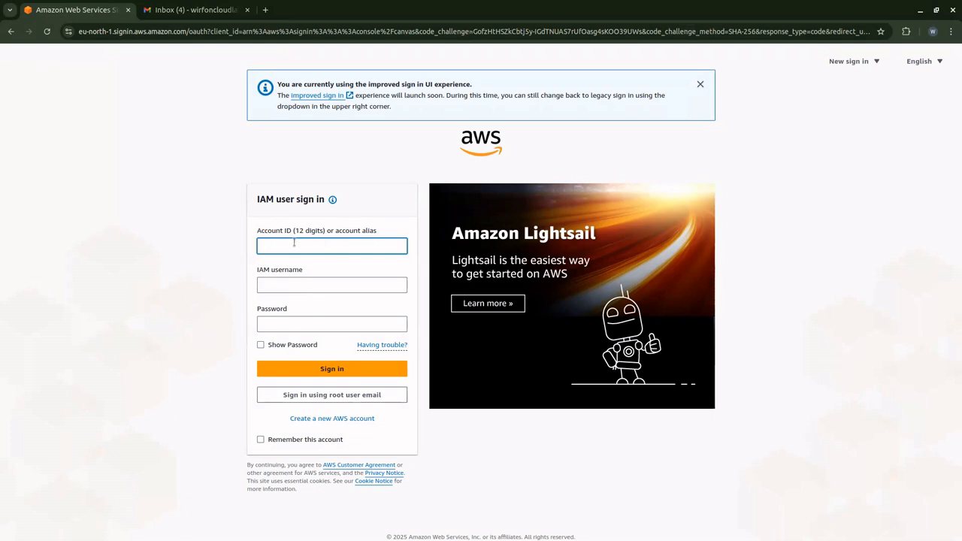
{"action": "left_click", "coordinate": [285, 284]}
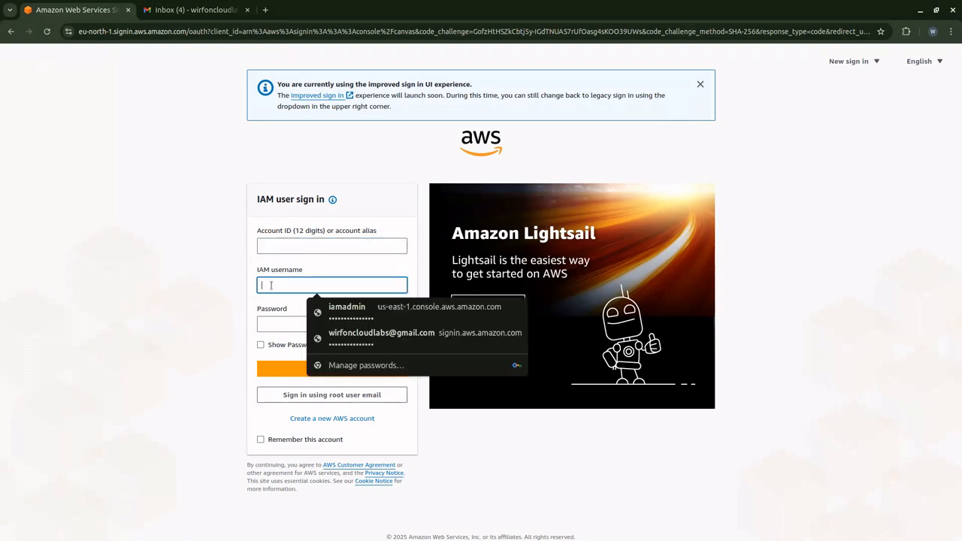
{"action": "left_click", "coordinate": [272, 321]}
{"action": "left_click", "coordinate": [275, 282]}
{"action": "left_click", "coordinate": [271, 322]}
{"action": "left_click", "coordinate": [284, 241]}
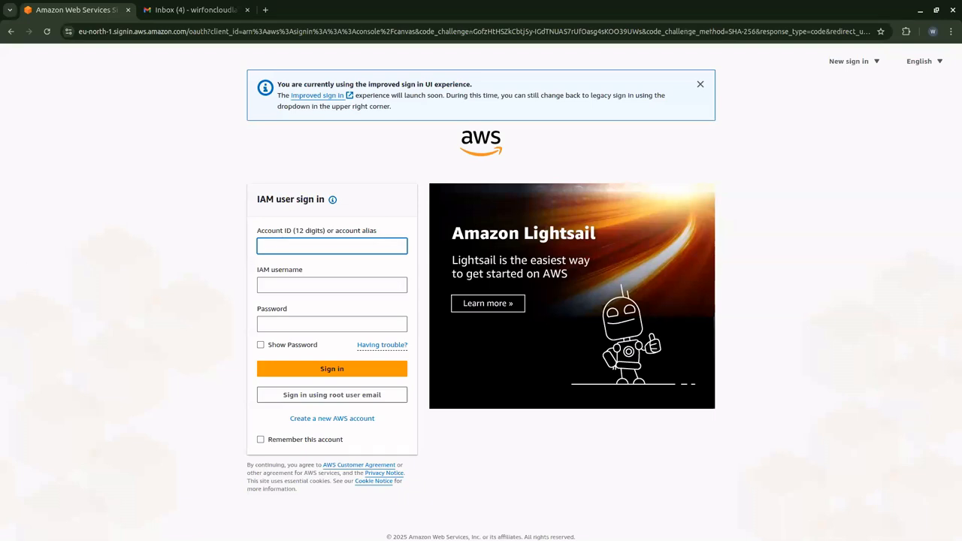
- Load the copied console sign-in URL so the IAM user sign-in form has the account ID filled in
{"action": "key", "text": "alt+Tab"}
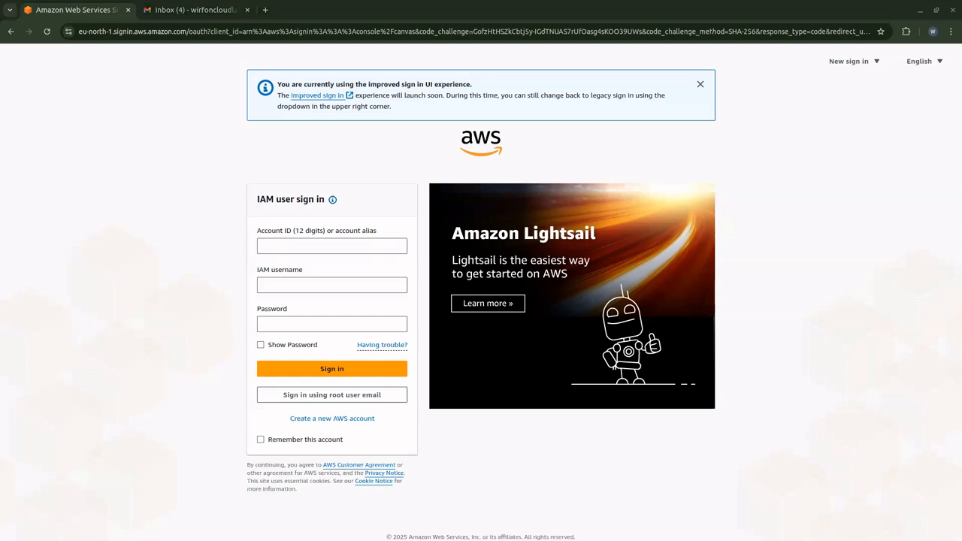
{"action": "left_click", "coordinate": [105, 32]}
{"action": "right_click", "coordinate": [106, 31]}
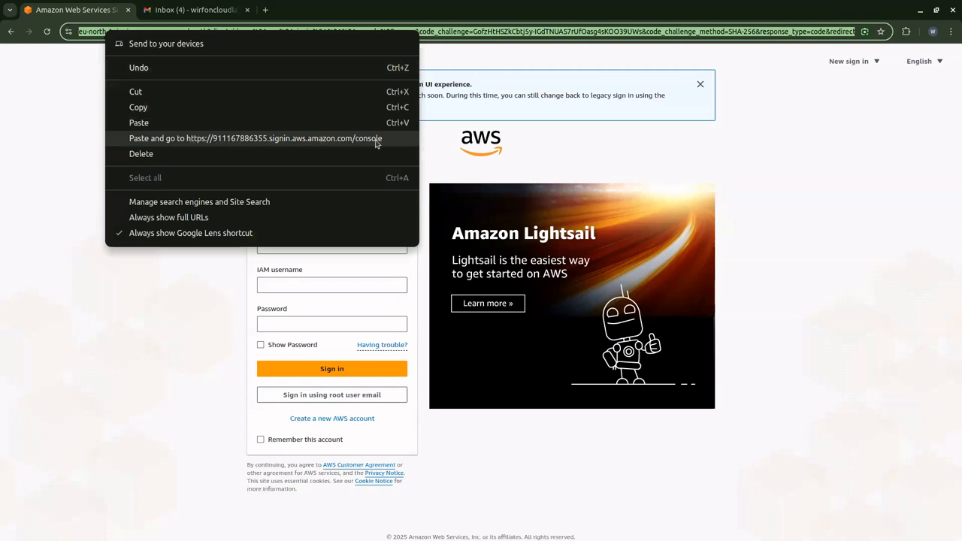
{"action": "left_click", "coordinate": [315, 141]}
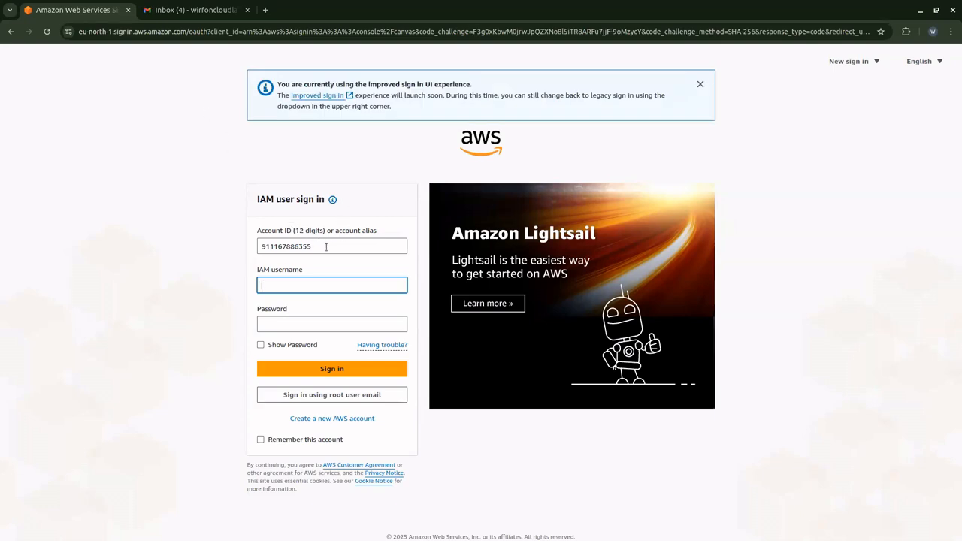
{"action": "left_click", "coordinate": [325, 248]}
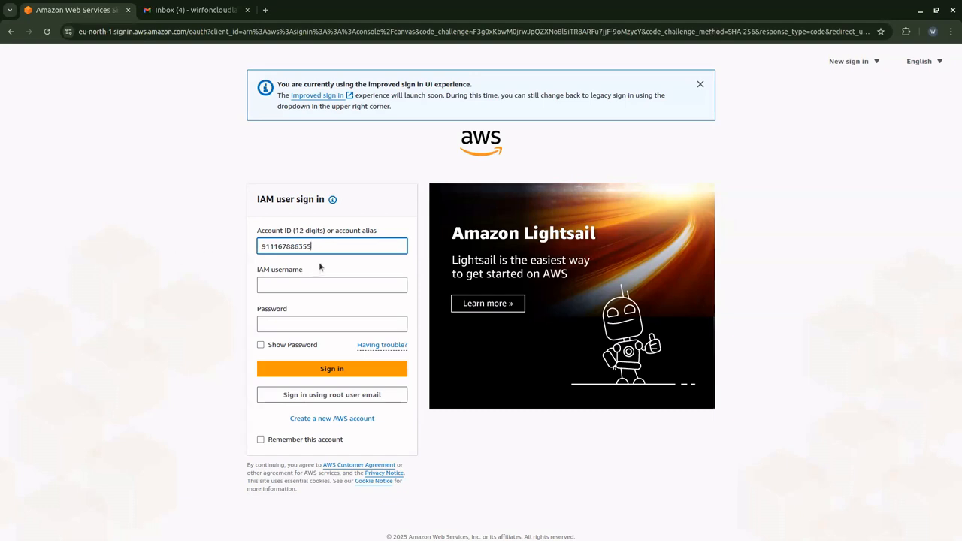
- Sign in to the console with the IAM username iamadmin and the account password
{"action": "left_click", "coordinate": [275, 284]}
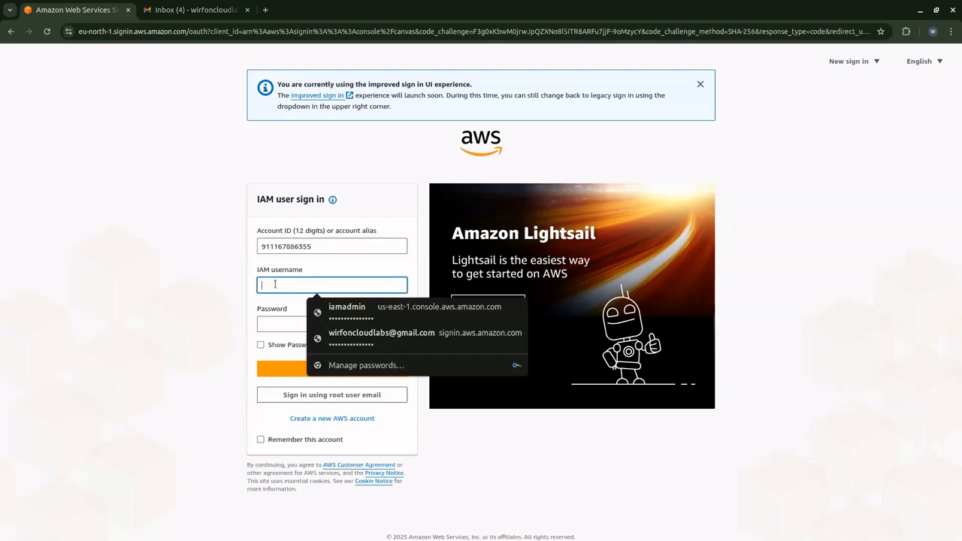
{"action": "type", "text": "iamadmin"}
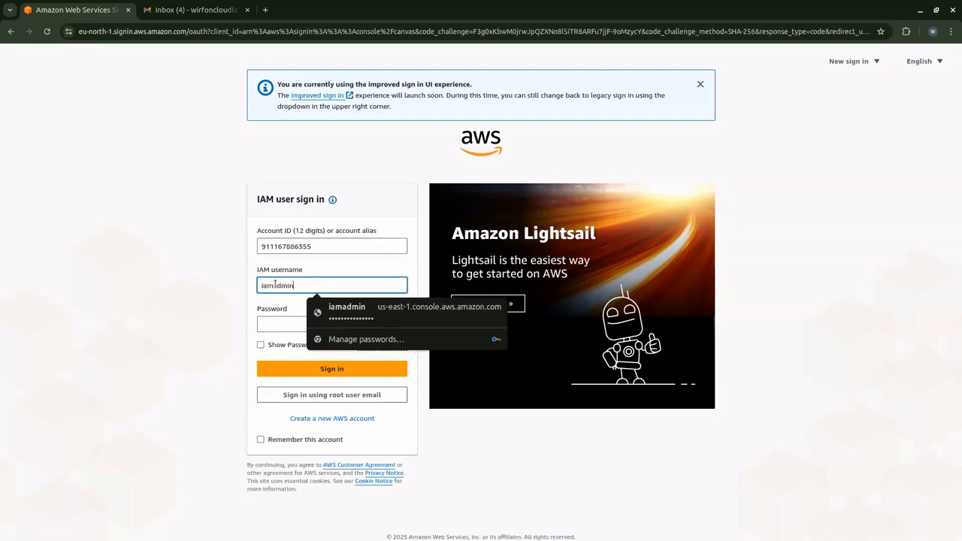
{"action": "left_click", "coordinate": [280, 323]}
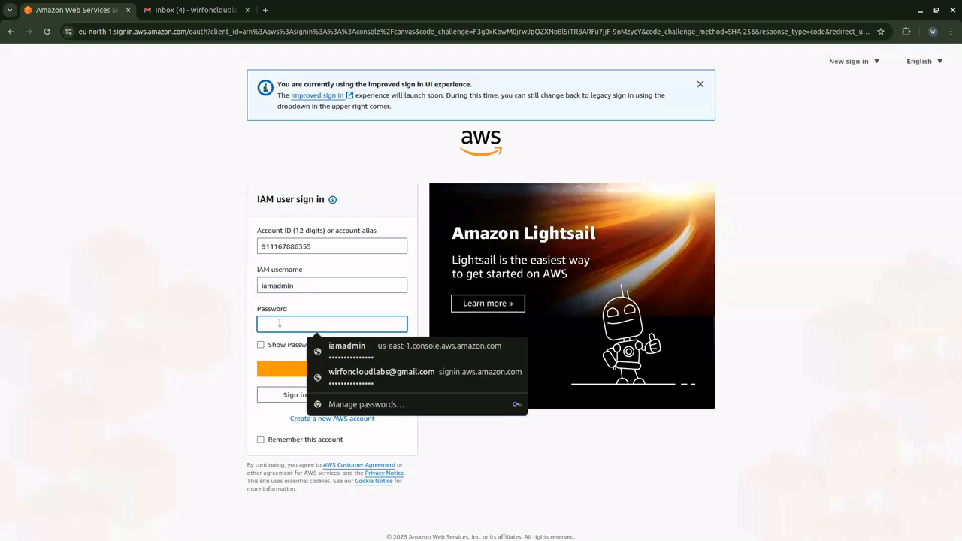
{"action": "type", "text": "•••••"}
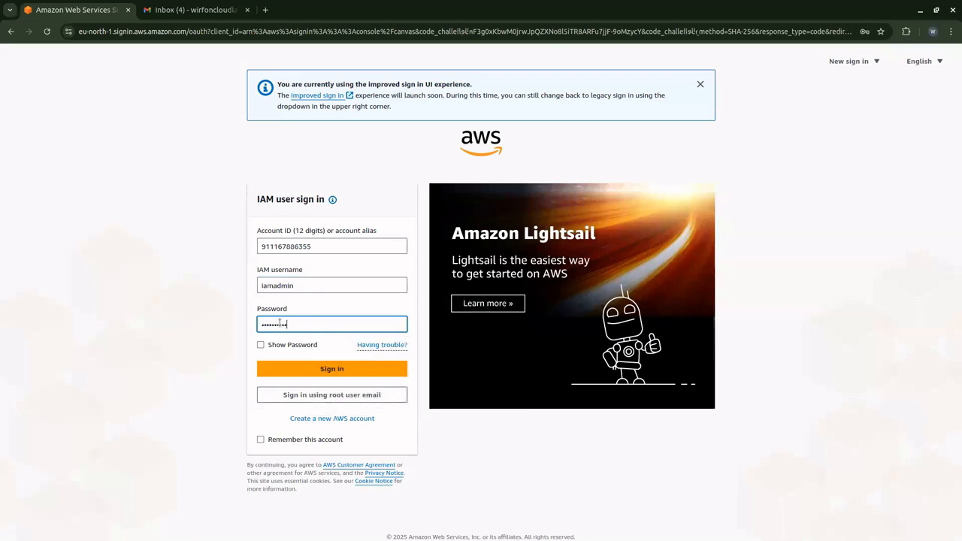
{"action": "type", "text": "•"}
{"action": "left_click", "coordinate": [289, 368]}
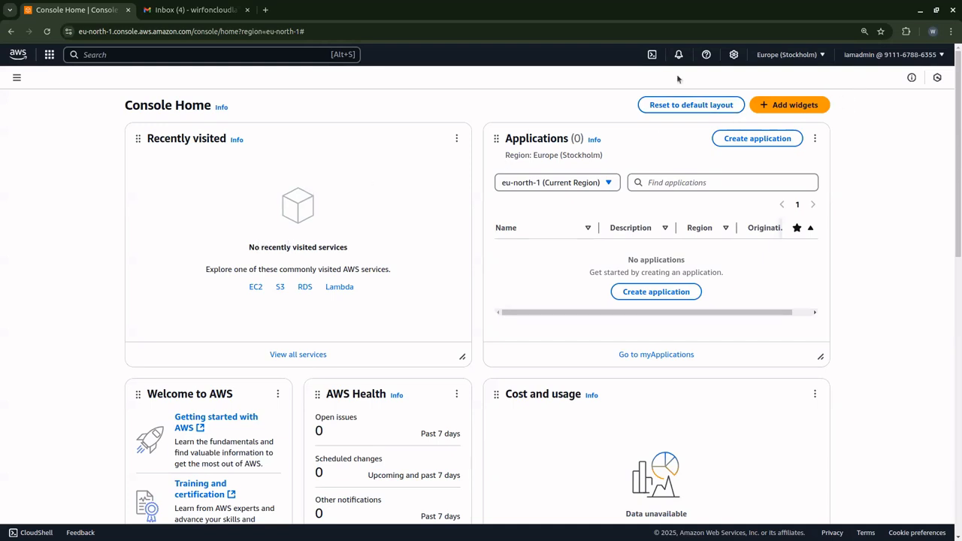
- Find the IAM service by searching for "iam" and open its list of users
{"action": "left_click", "coordinate": [94, 54]}
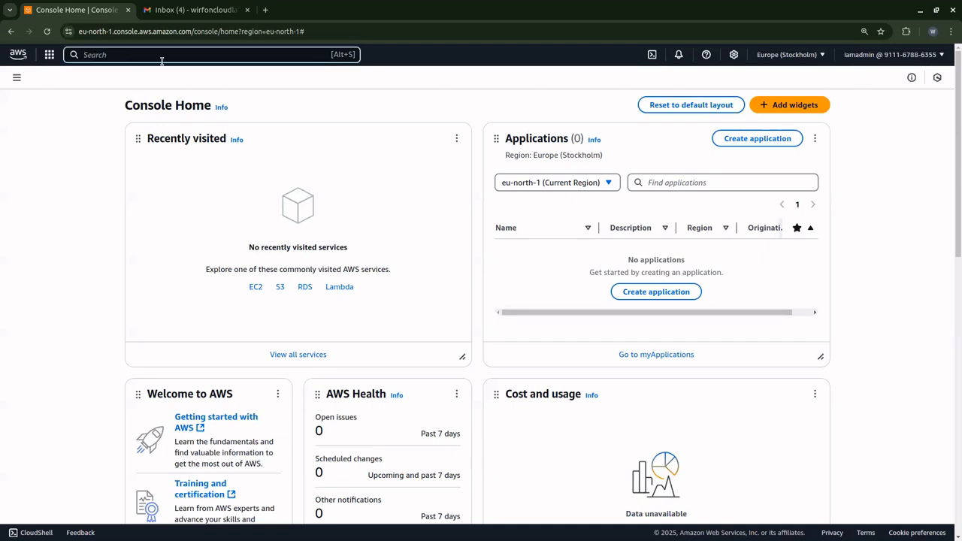
{"action": "type", "text": "iam"}
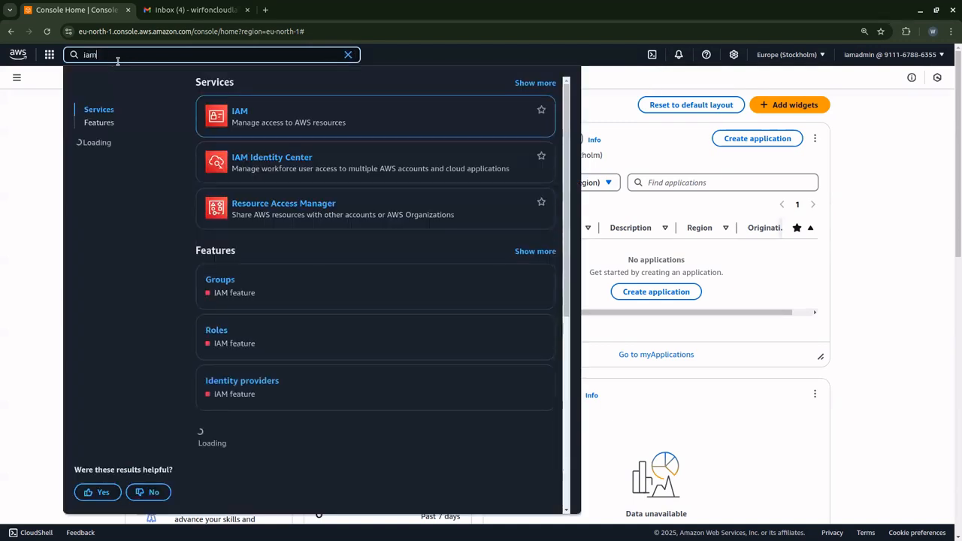
{"action": "left_click", "coordinate": [241, 118]}
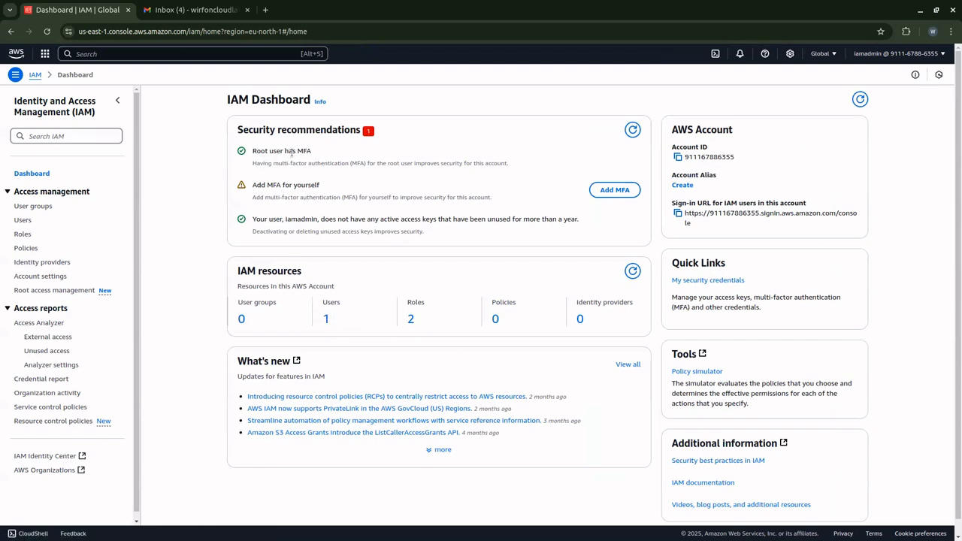
{"action": "left_click", "coordinate": [23, 220]}
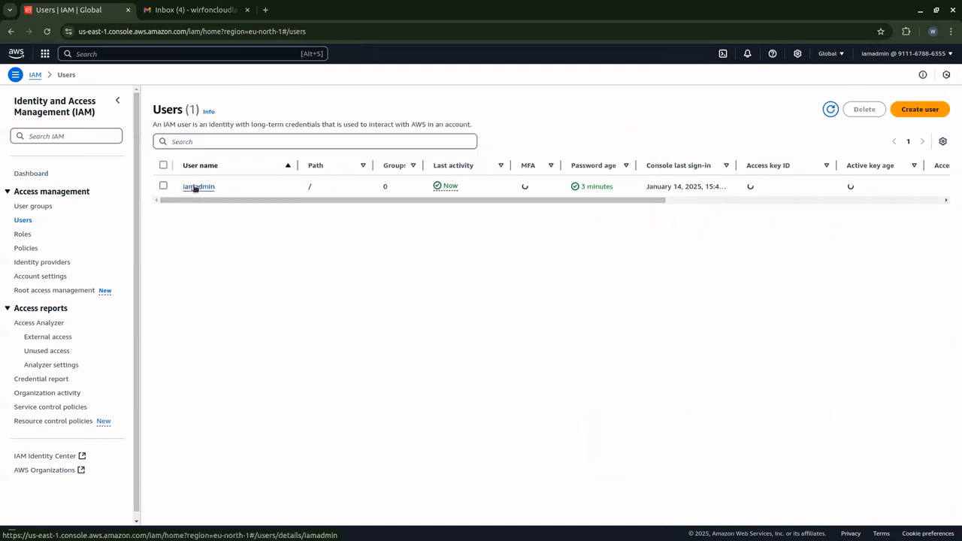
- Open the iamadmin user's details and display its security credentials
{"action": "left_click", "coordinate": [197, 186]}
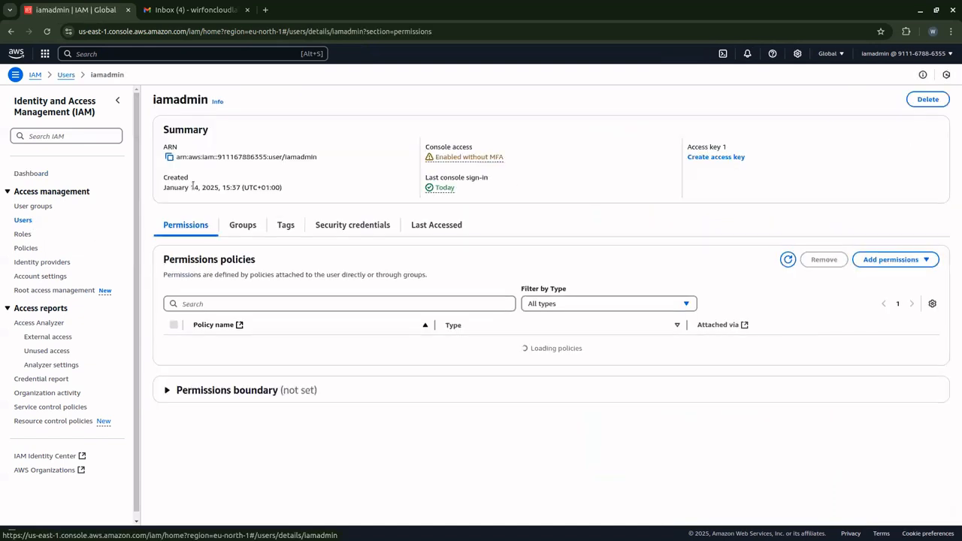
{"action": "left_click", "coordinate": [23, 221]}
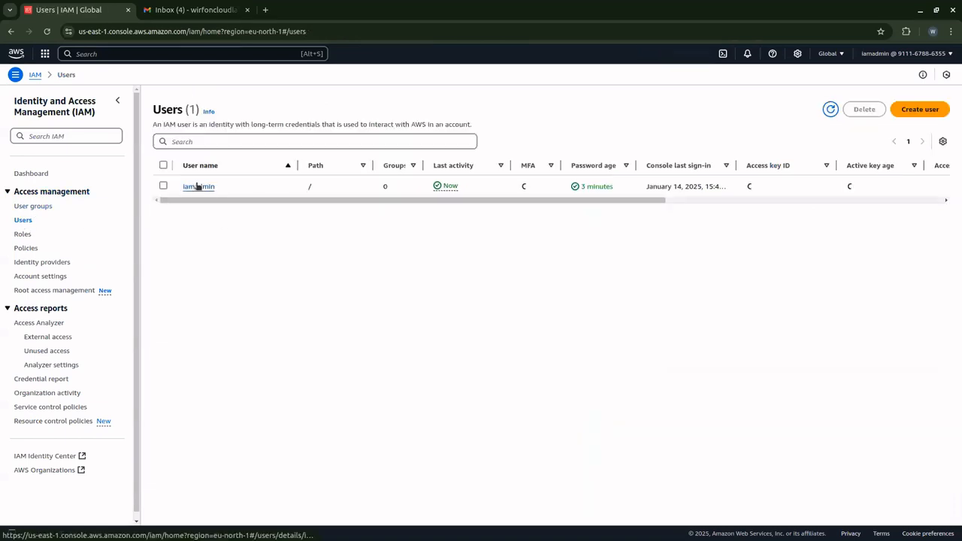
{"action": "left_click", "coordinate": [198, 188]}
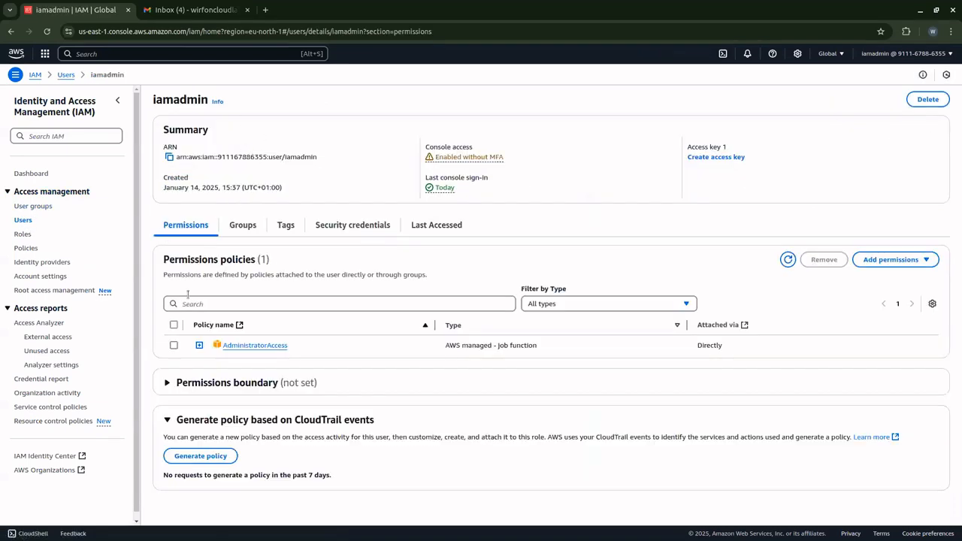
{"action": "left_click", "coordinate": [336, 227]}
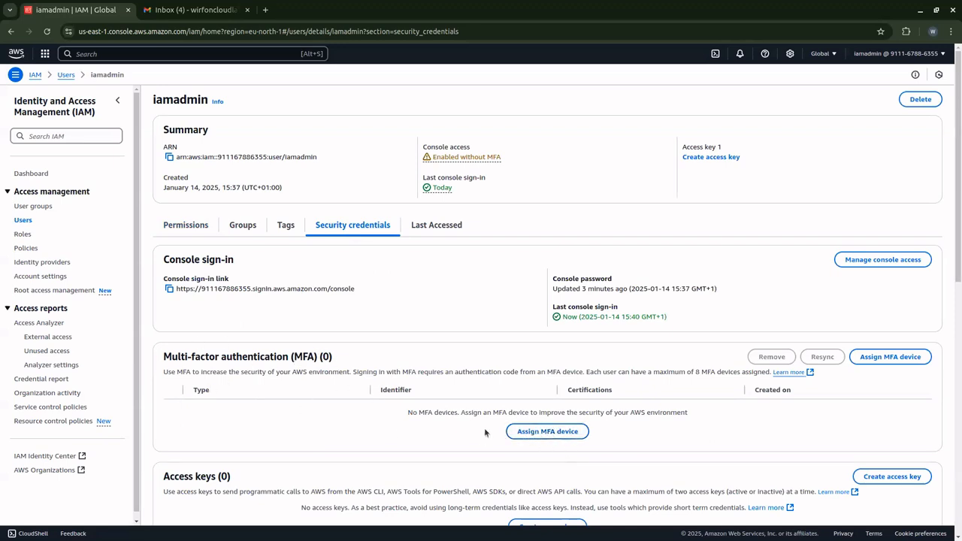
- Start assigning an MFA device to iamadmin, named GoogleAuthenticatorIamadmin, with Authenticator app as the device option
{"action": "left_click", "coordinate": [554, 432]}
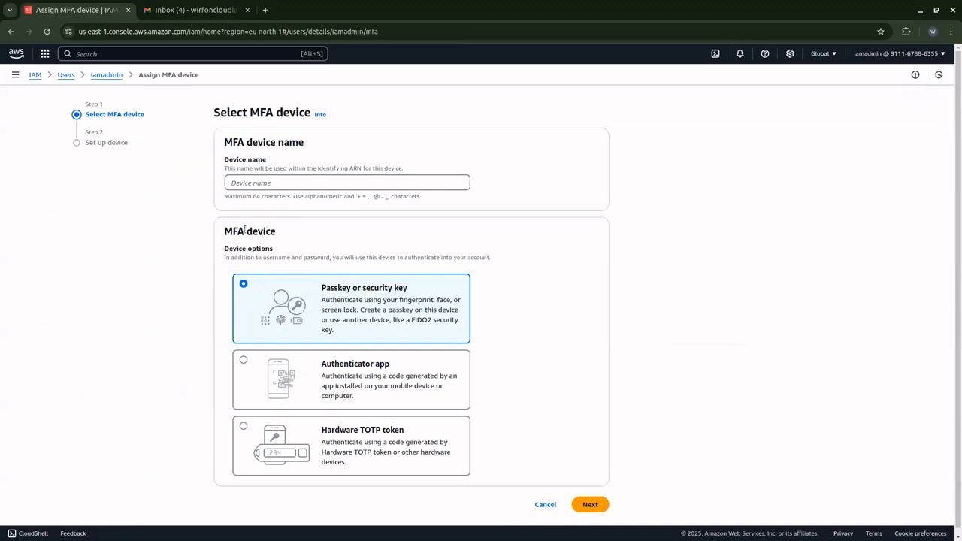
{"action": "left_click", "coordinate": [241, 181]}
{"action": "type", "text": "GoogleAuthenticatorIamadmin"}
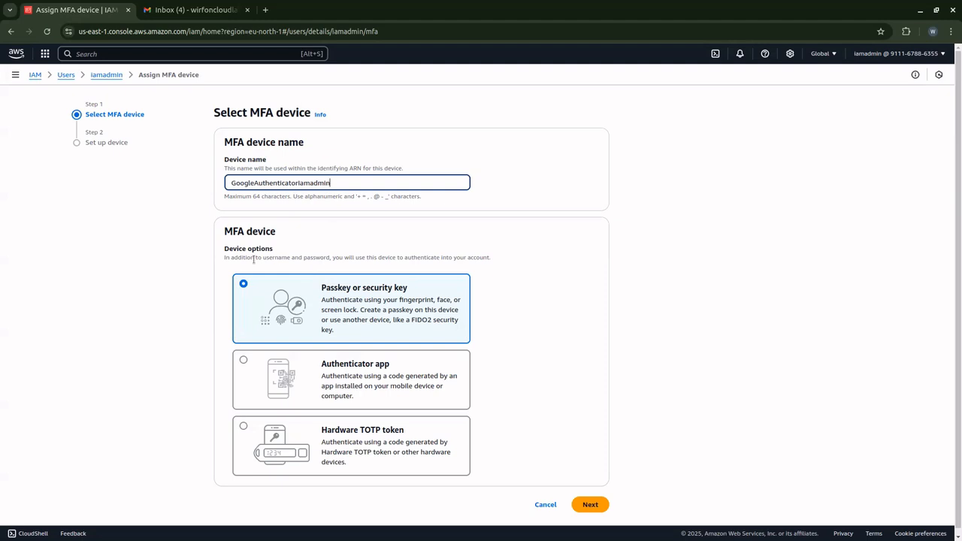
{"action": "left_click", "coordinate": [242, 362]}
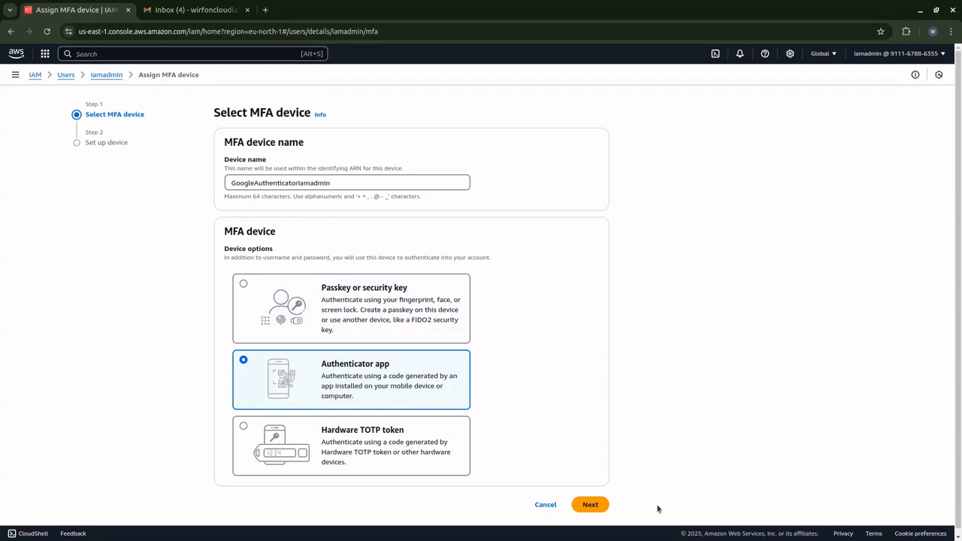
{"action": "left_click", "coordinate": [591, 504]}
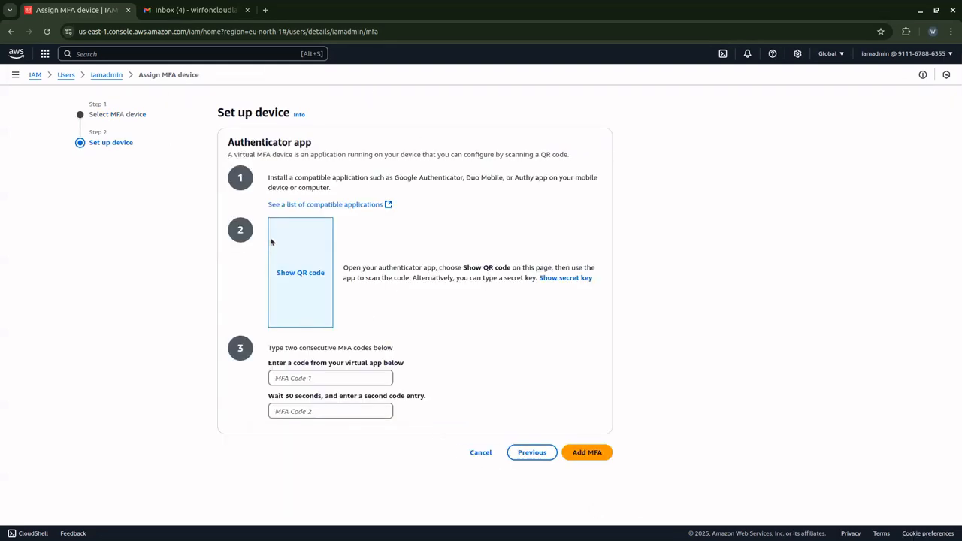
- Reveal the MFA setup QR code and try to scan it with the Authenticator browser extension
{"action": "left_click", "coordinate": [291, 275]}
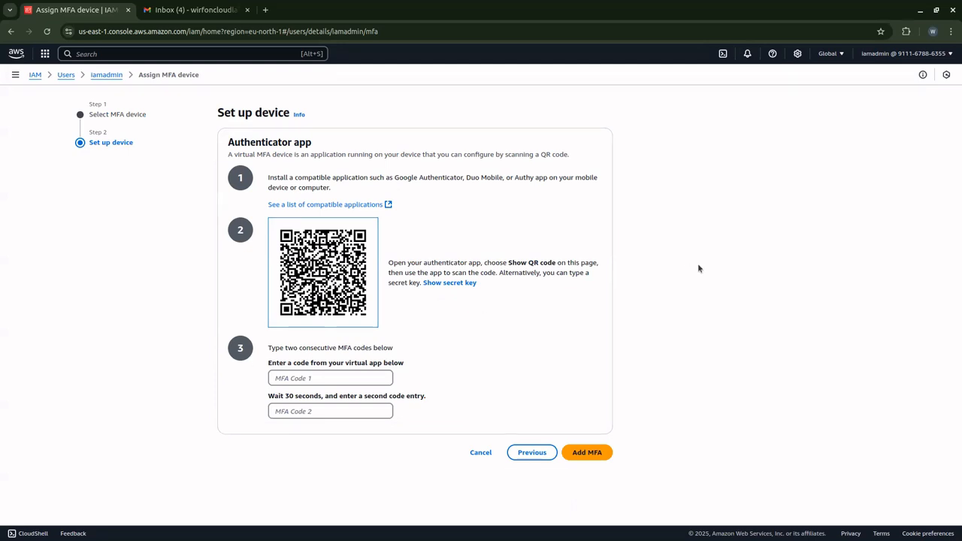
{"action": "left_click", "coordinate": [906, 32]}
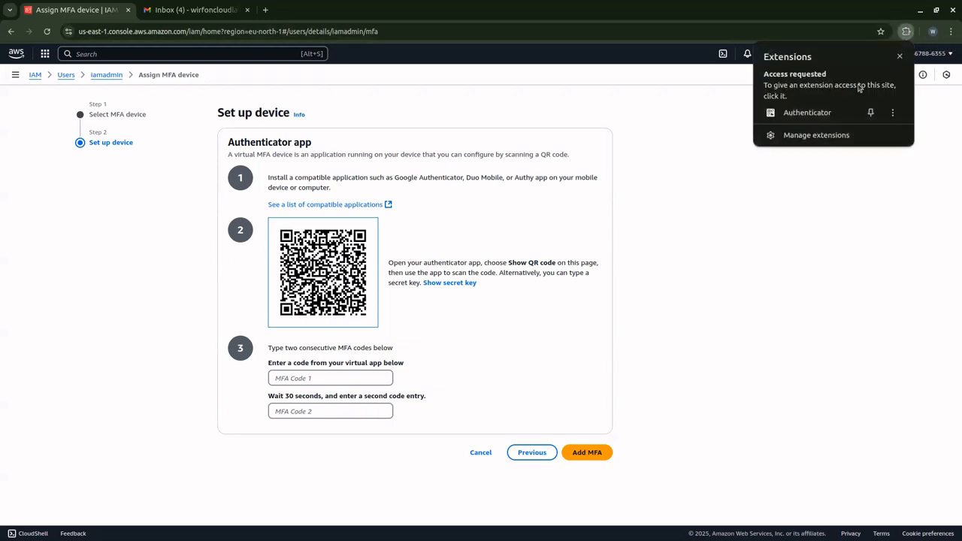
{"action": "left_click", "coordinate": [834, 113]}
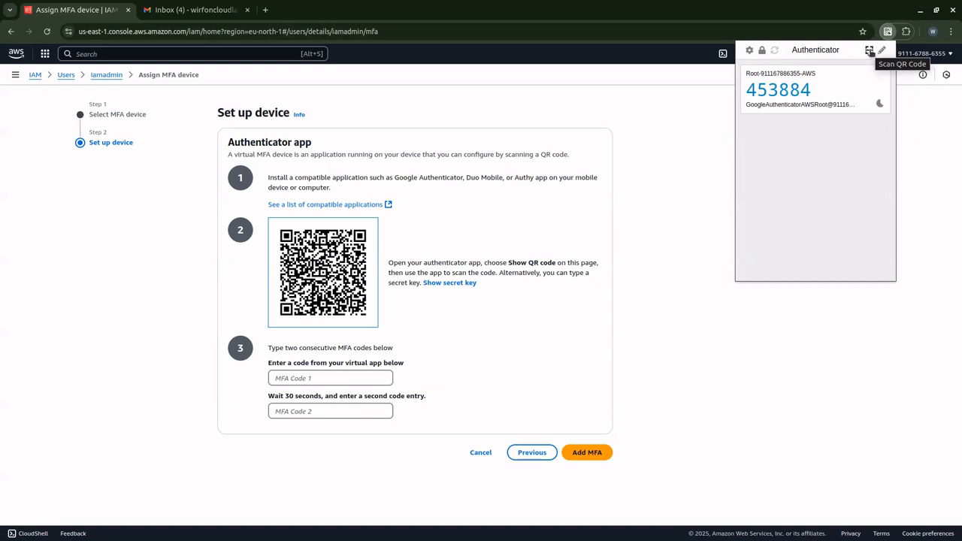
{"action": "left_click", "coordinate": [869, 51]}
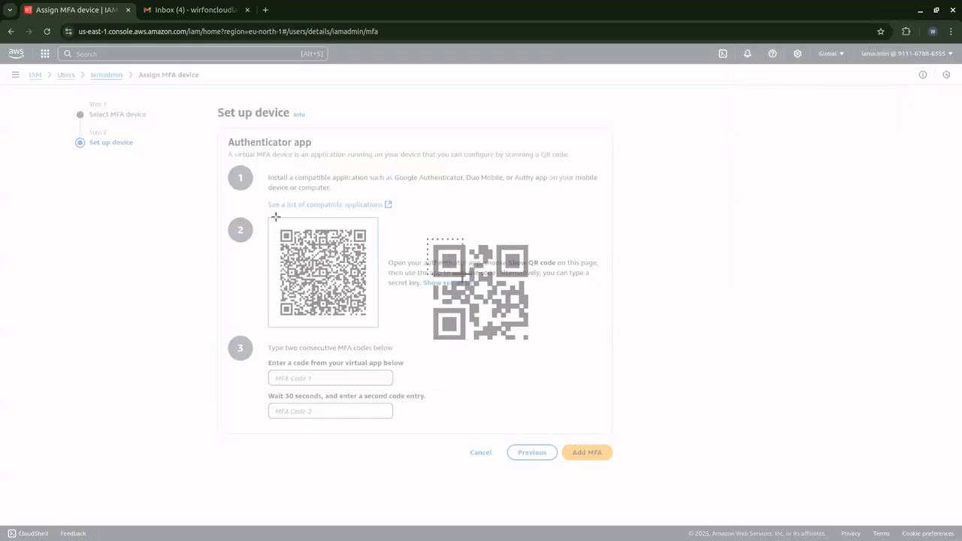
{"action": "left_click_drag", "start_coordinate": [463, 274], "coordinate": [534, 346]}
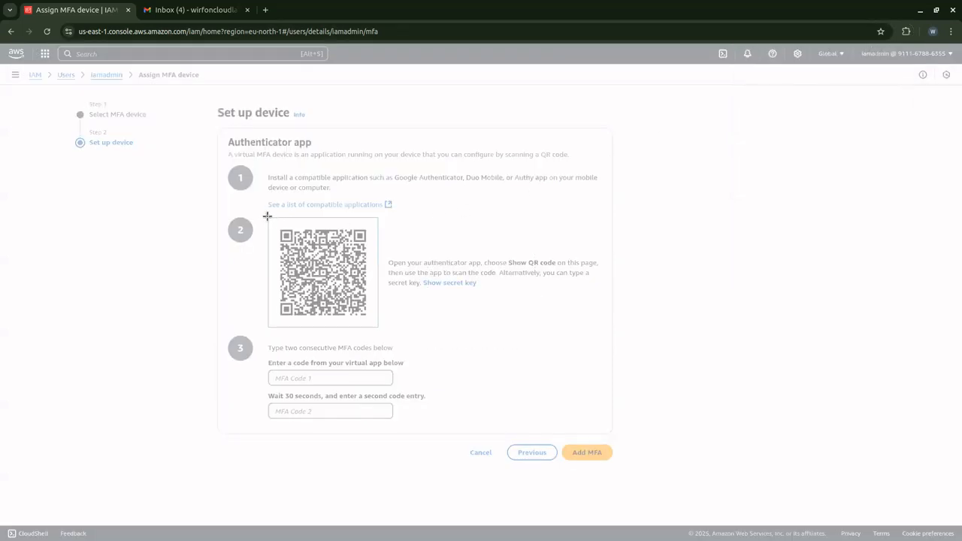
{"action": "left_click_drag", "start_coordinate": [267, 216], "coordinate": [379, 331]}
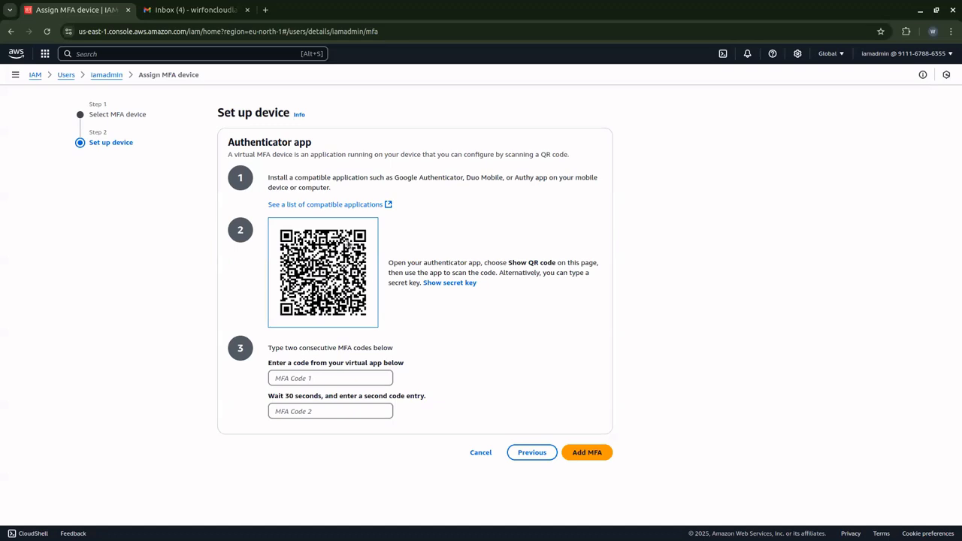
- Scan the setup QR code again with the Authenticator extension to add the iamadmin account, and dismiss the confirmation
{"action": "left_click", "coordinate": [906, 31]}
{"action": "left_click", "coordinate": [819, 113]}
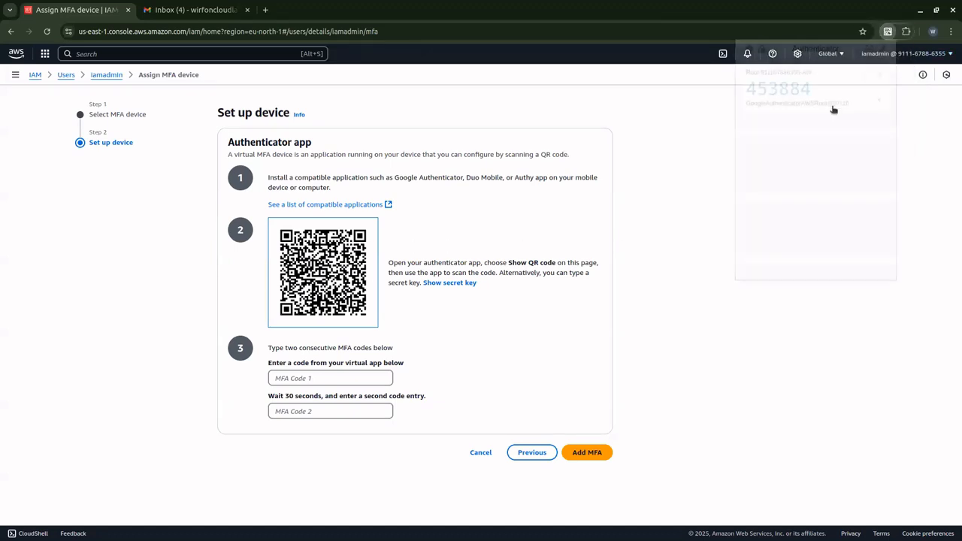
{"action": "left_click", "coordinate": [869, 50]}
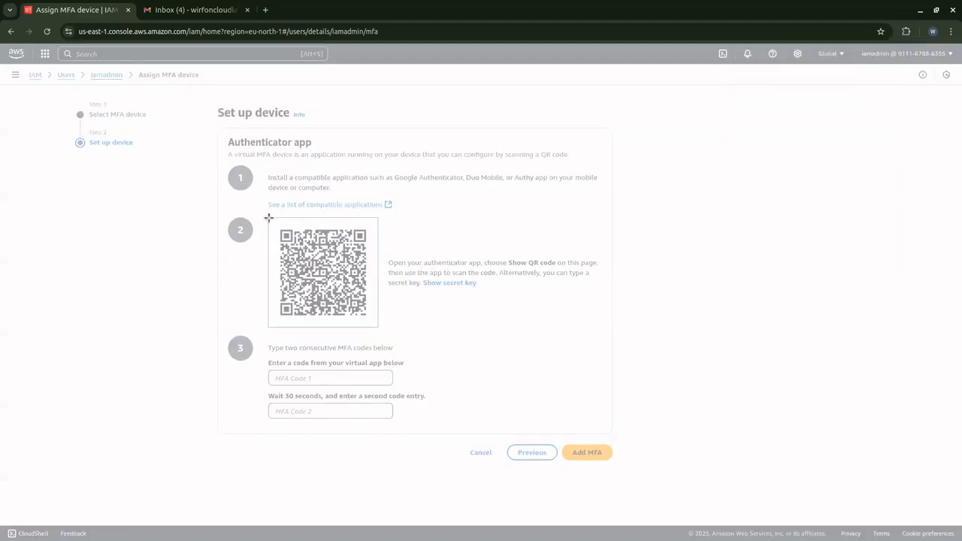
{"action": "left_click_drag", "start_coordinate": [268, 218], "coordinate": [378, 329]}
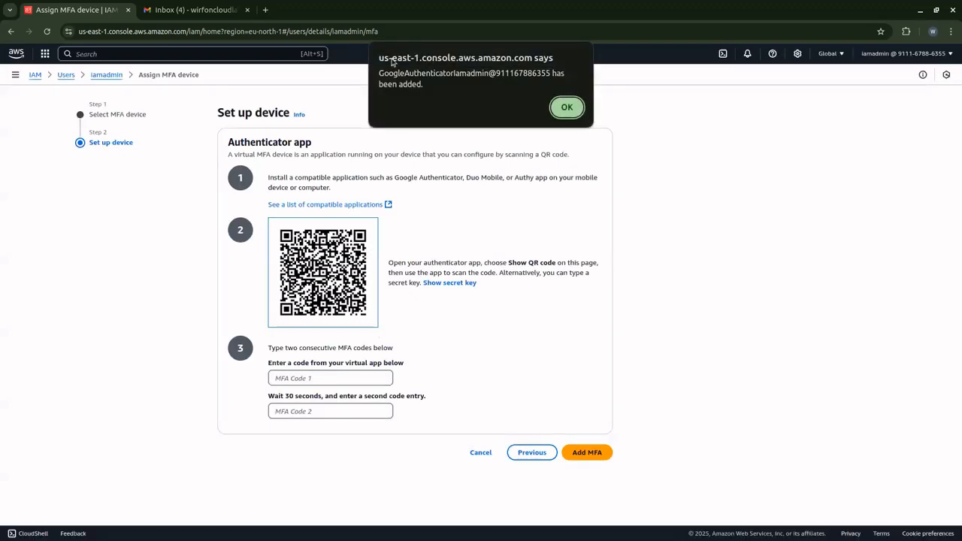
{"action": "left_click", "coordinate": [567, 108]}
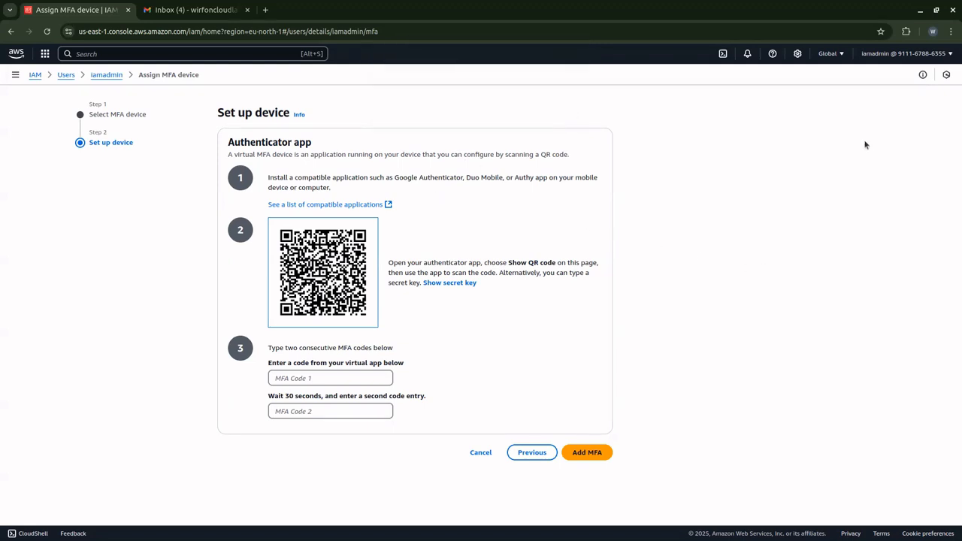
- Copy the iamadmin verification code from the Authenticator extension and enter it as the first MFA code
{"action": "left_click", "coordinate": [905, 31]}
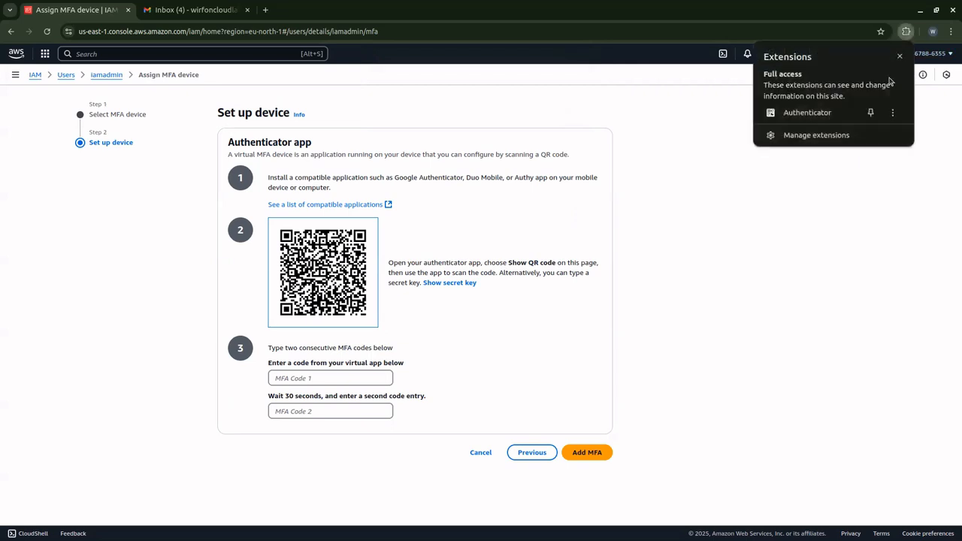
{"action": "left_click", "coordinate": [815, 114]}
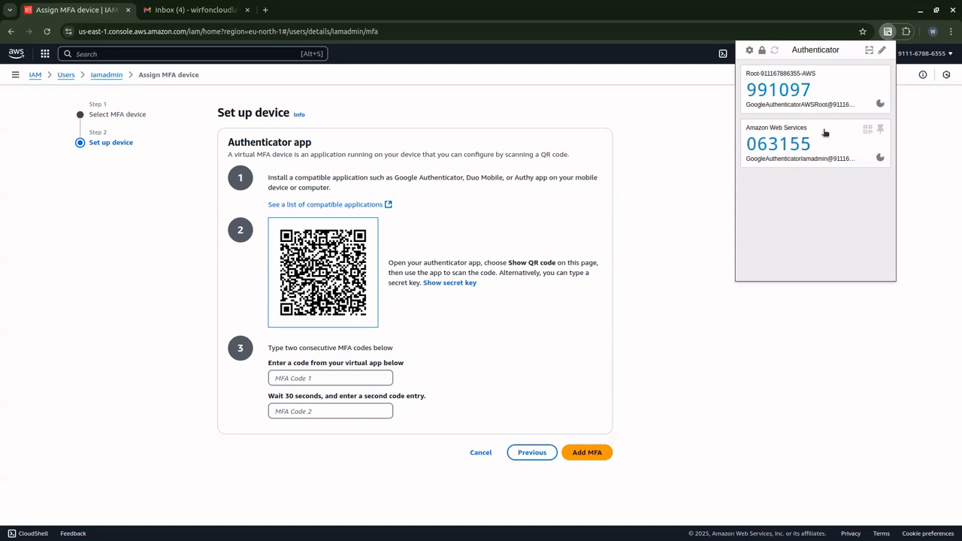
{"action": "left_click", "coordinate": [777, 145]}
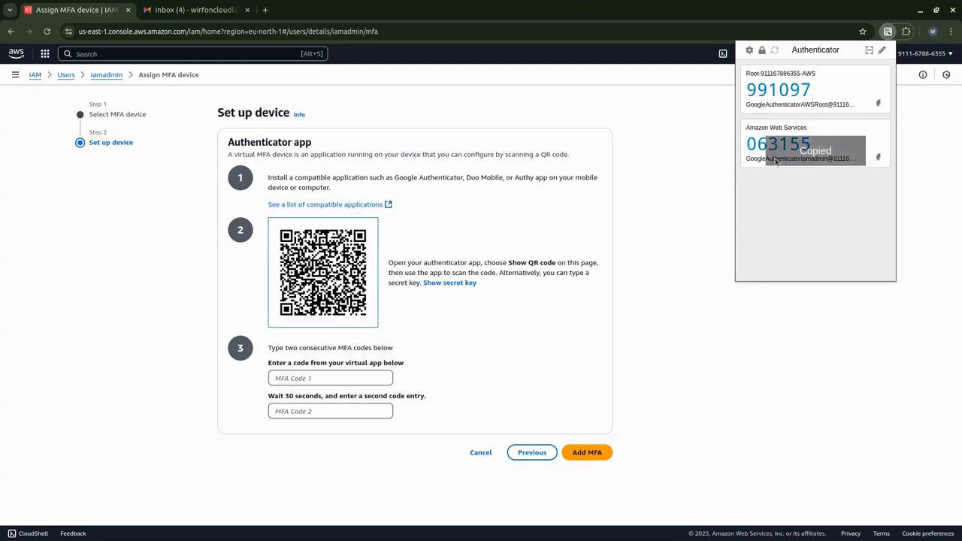
{"action": "left_click", "coordinate": [301, 378]}
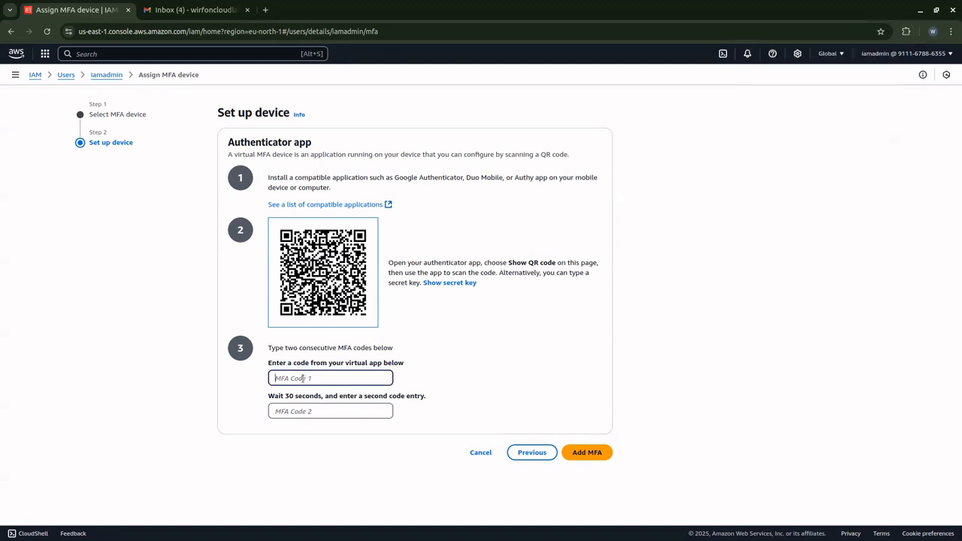
- Enter the next iamadmin verification code from the Authenticator extension as the second MFA code, add the MFA device, and dismiss the notification
{"action": "left_click", "coordinate": [902, 31]}
{"action": "left_click", "coordinate": [811, 115]}
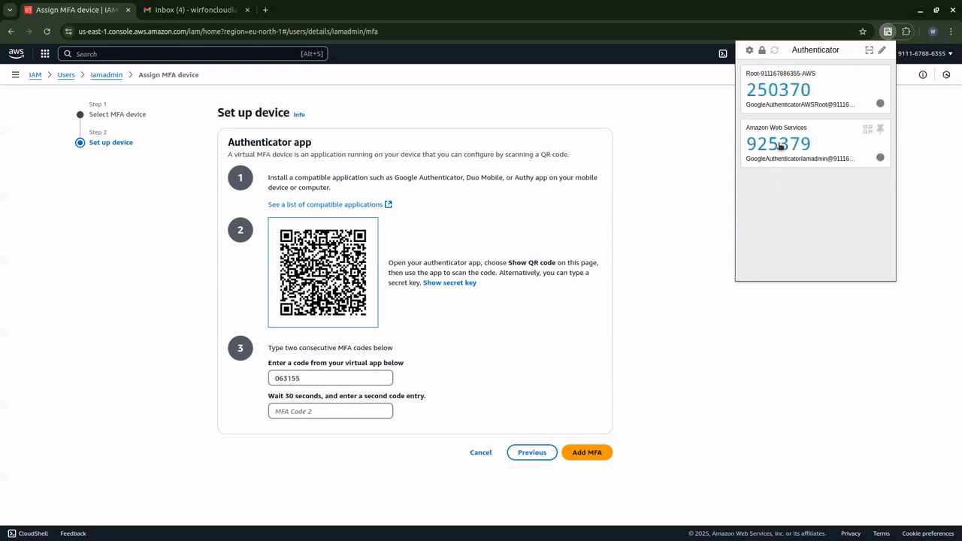
{"action": "left_click", "coordinate": [781, 145]}
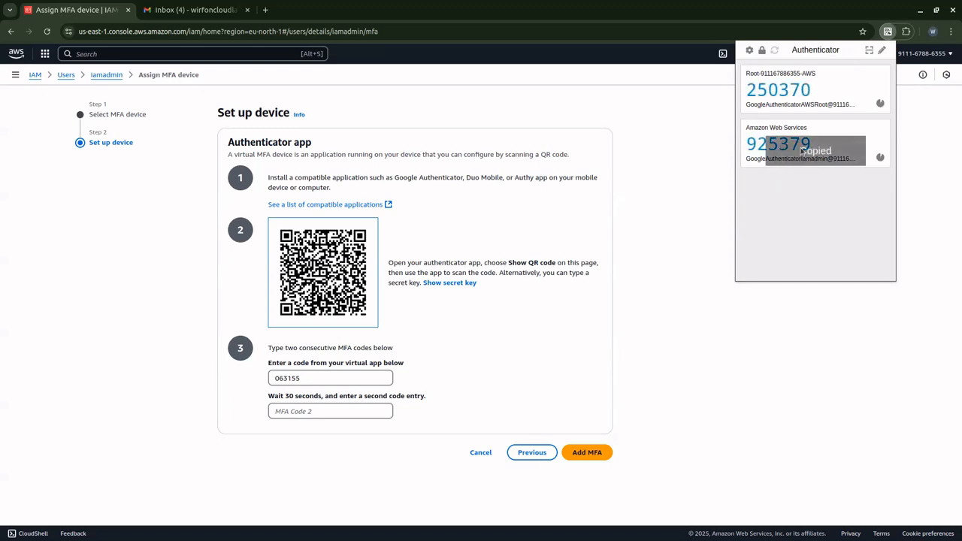
{"action": "left_click", "coordinate": [314, 413]}
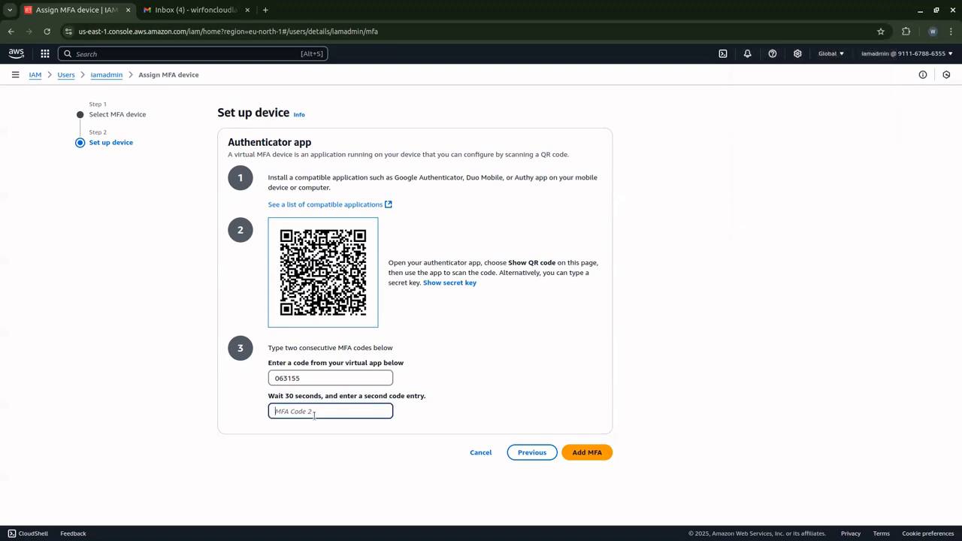
{"action": "key", "text": "ctrl+v"}
{"action": "left_click", "coordinate": [593, 451]}
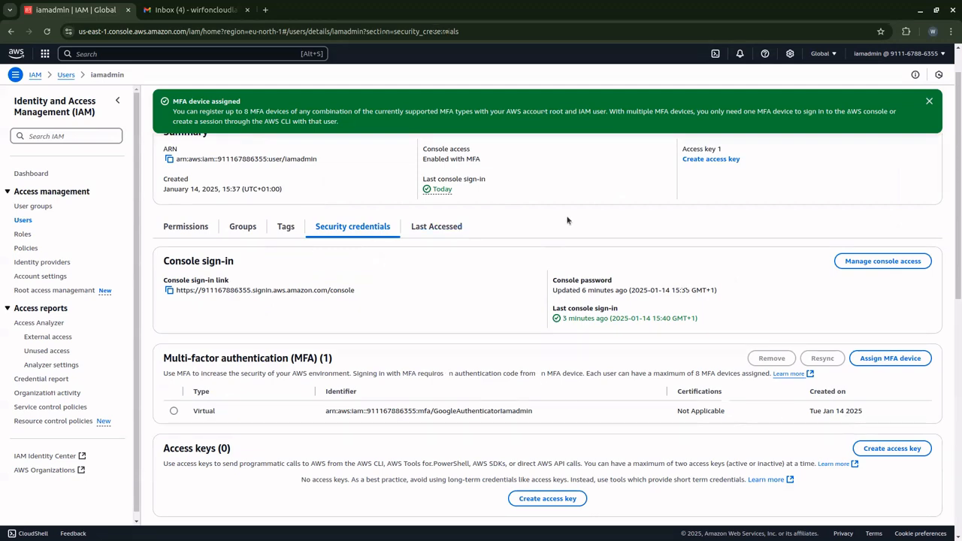
{"action": "left_click", "coordinate": [930, 102]}
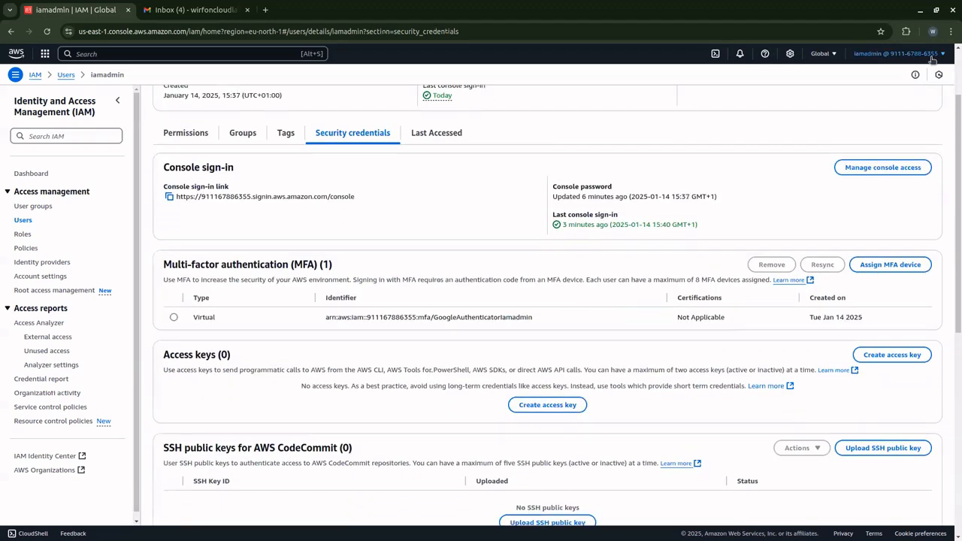
- Sign out of the console and submit the IAM user sign-in for iamadmin with the prefilled credentials
{"action": "left_click", "coordinate": [941, 55]}
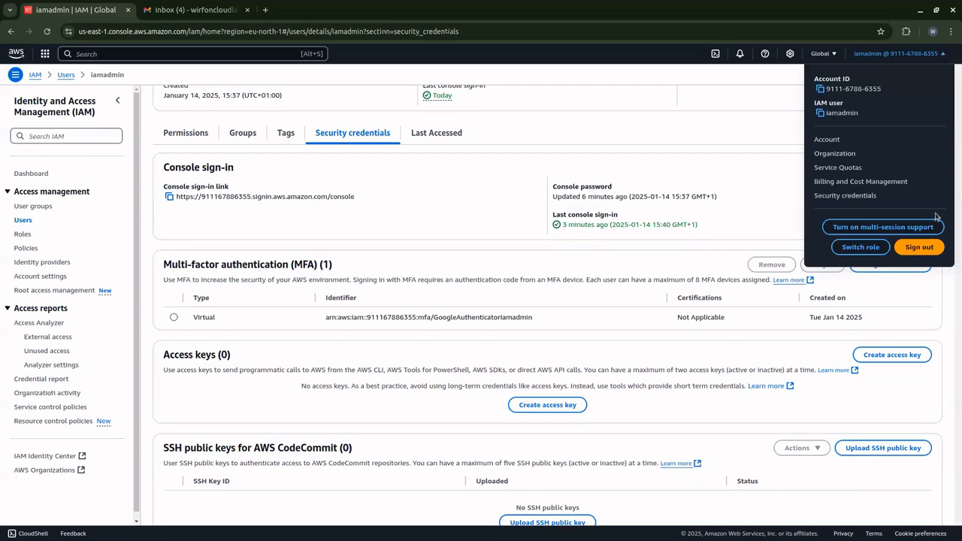
{"action": "left_click", "coordinate": [921, 248]}
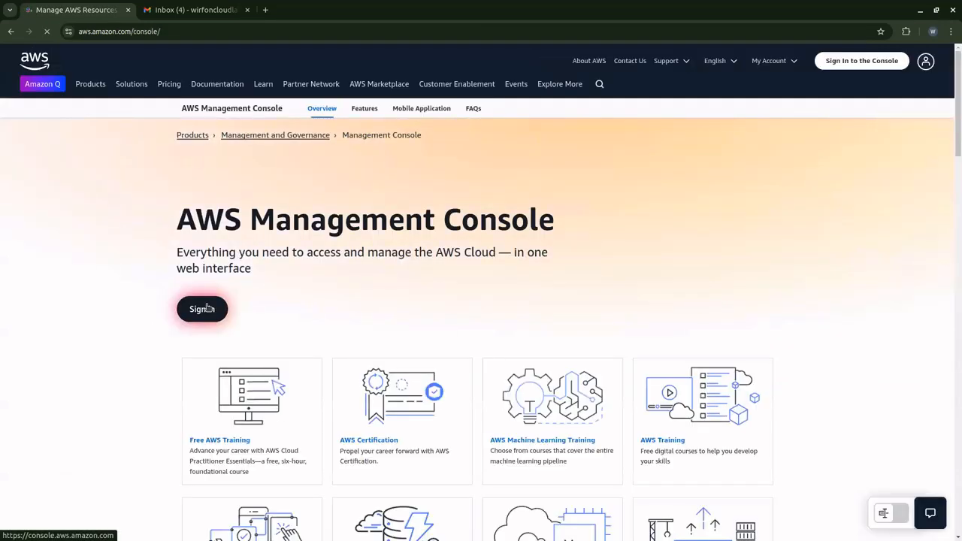
{"action": "left_click", "coordinate": [204, 309]}
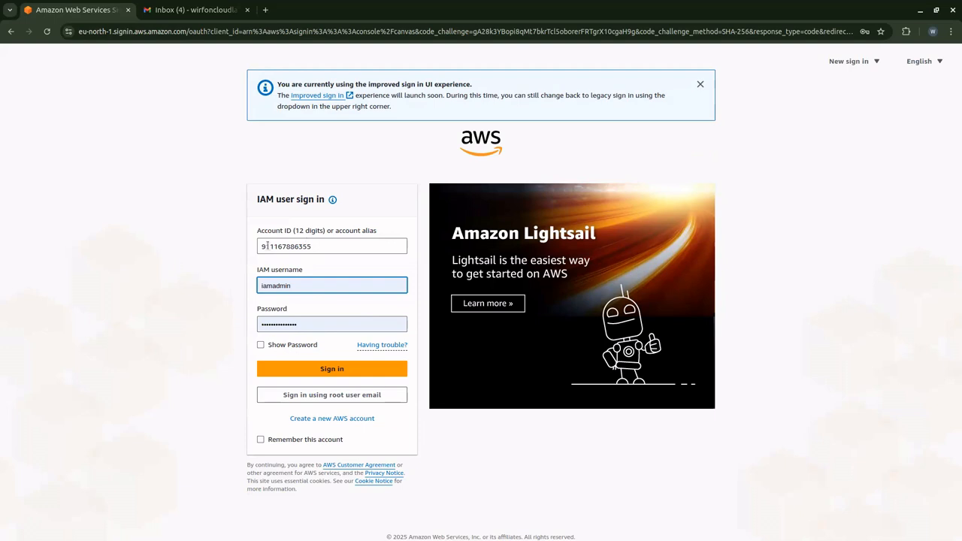
{"action": "left_click", "coordinate": [308, 370]}
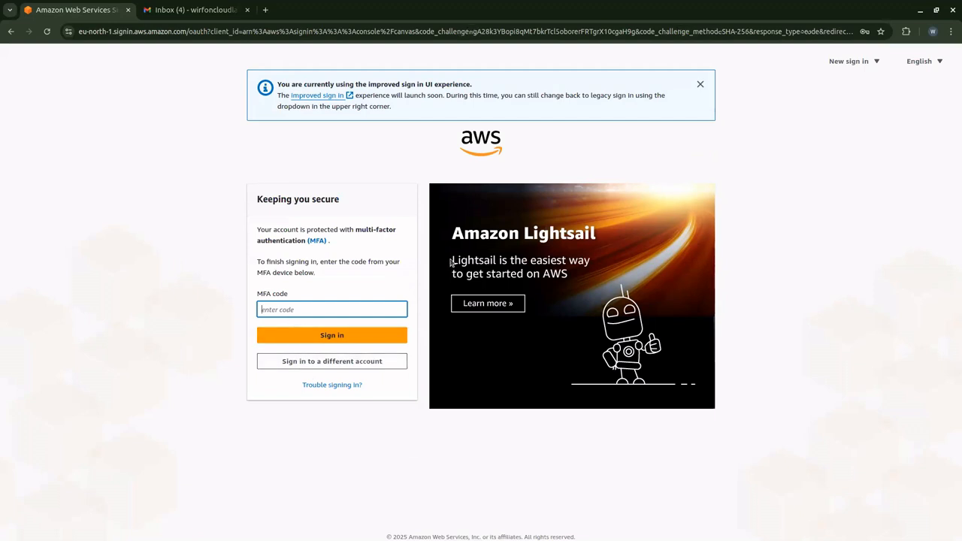
- Complete the iamadmin sign-in with the MFA code copied from its entry in the Authenticator extension
{"action": "left_click", "coordinate": [906, 33]}
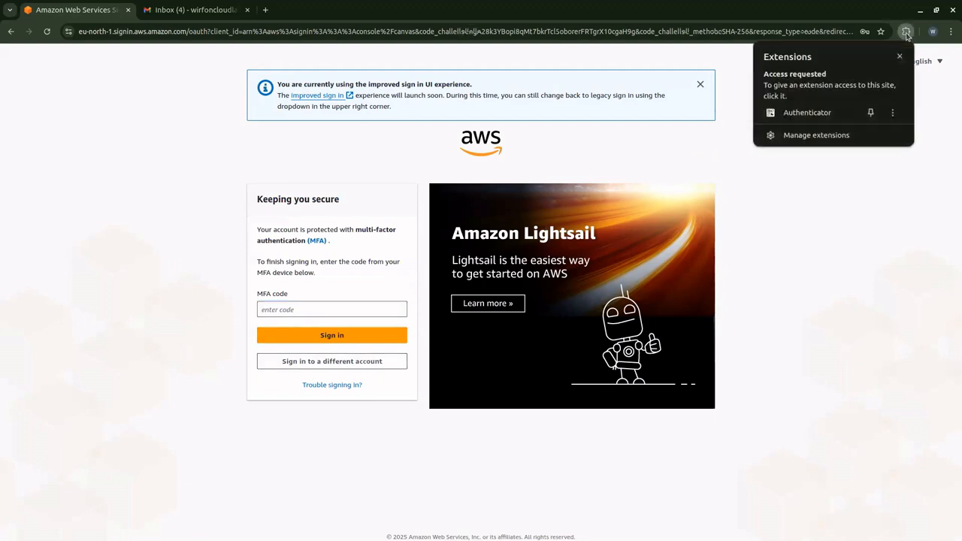
{"action": "left_click", "coordinate": [818, 113]}
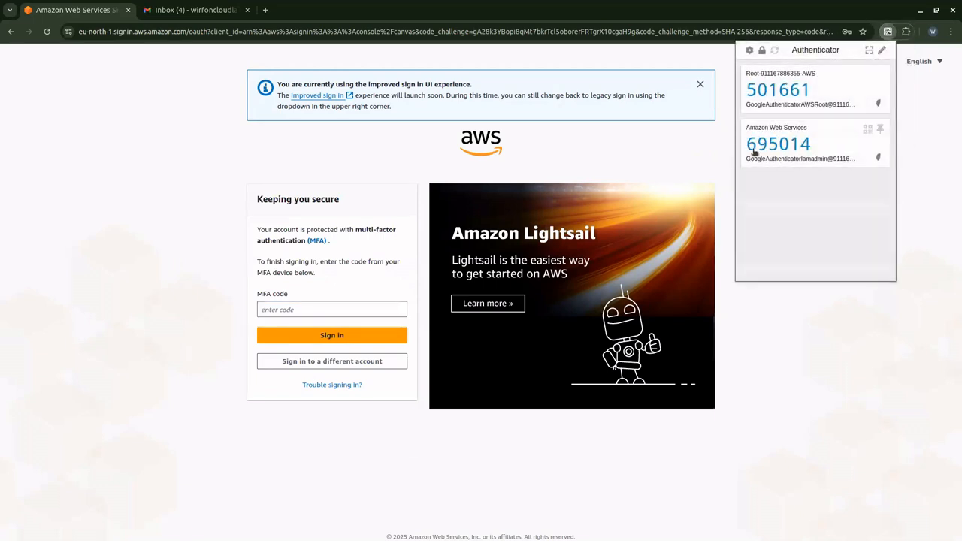
{"action": "left_click", "coordinate": [782, 143]}
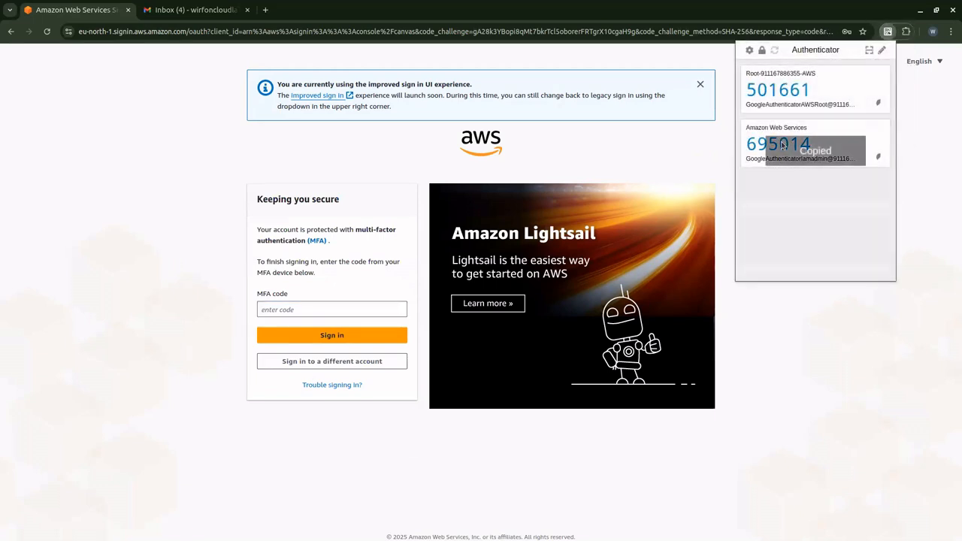
{"action": "left_click", "coordinate": [290, 311]}
{"action": "key", "text": "ctrl+v"}
{"action": "left_click", "coordinate": [319, 341]}
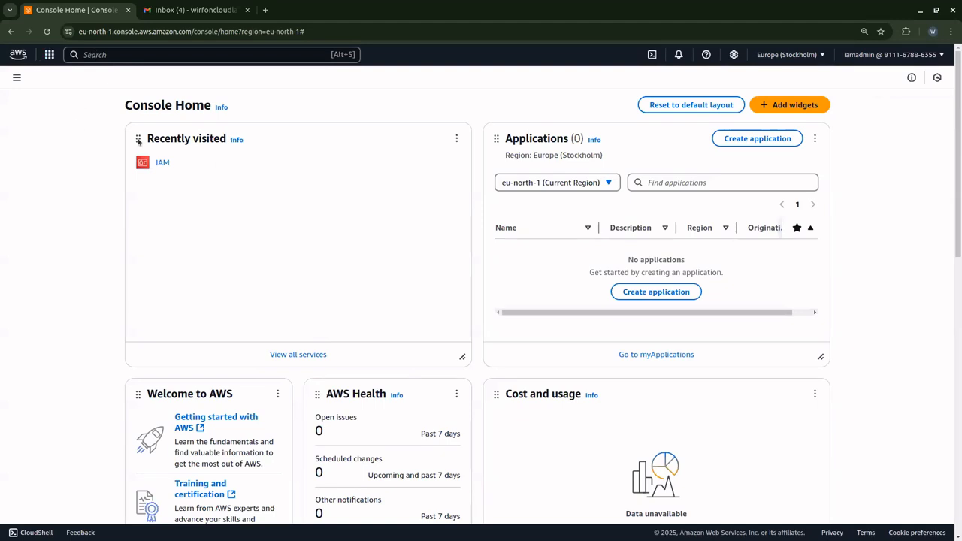
- Go to the IAM service and view the list of users in the account
{"action": "left_click", "coordinate": [161, 162]}
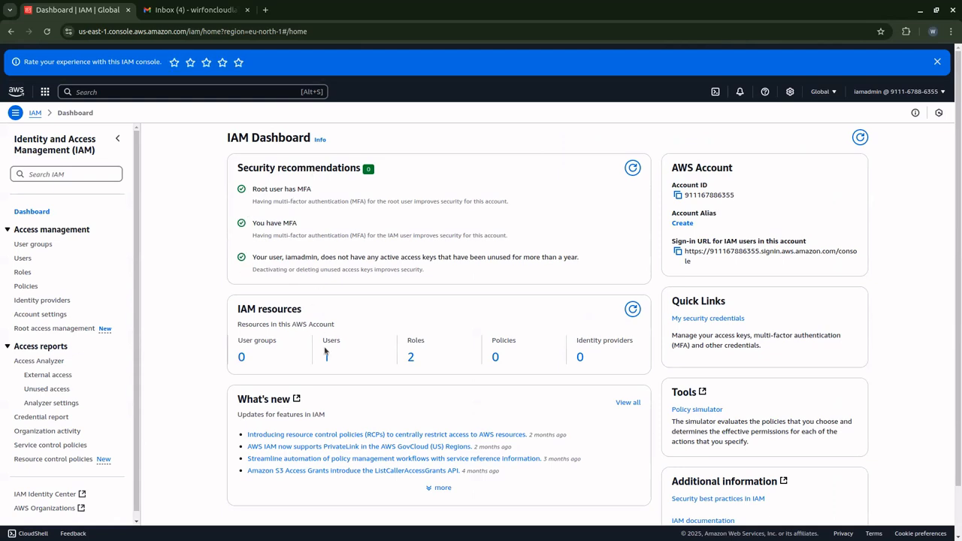
{"action": "left_click", "coordinate": [325, 351]}
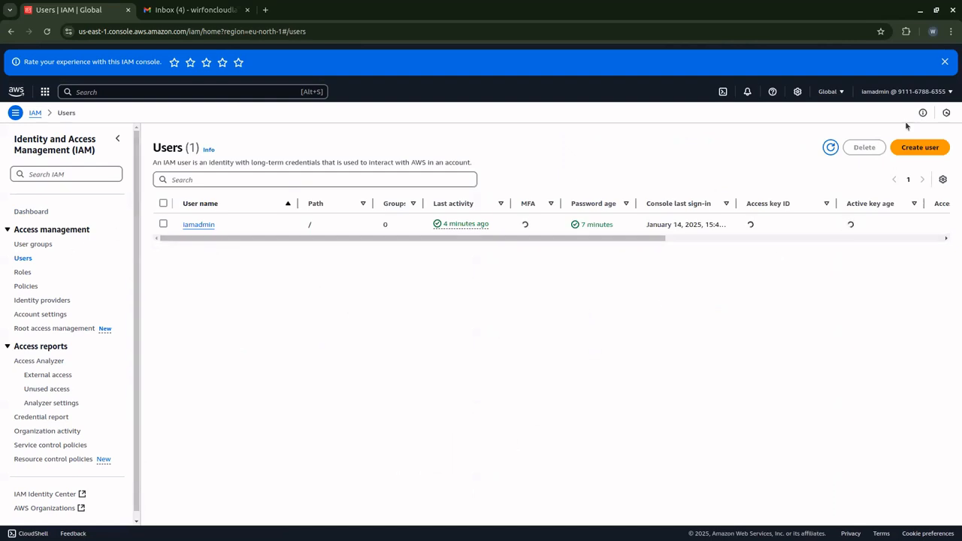
{"action": "left_click", "coordinate": [907, 32]}
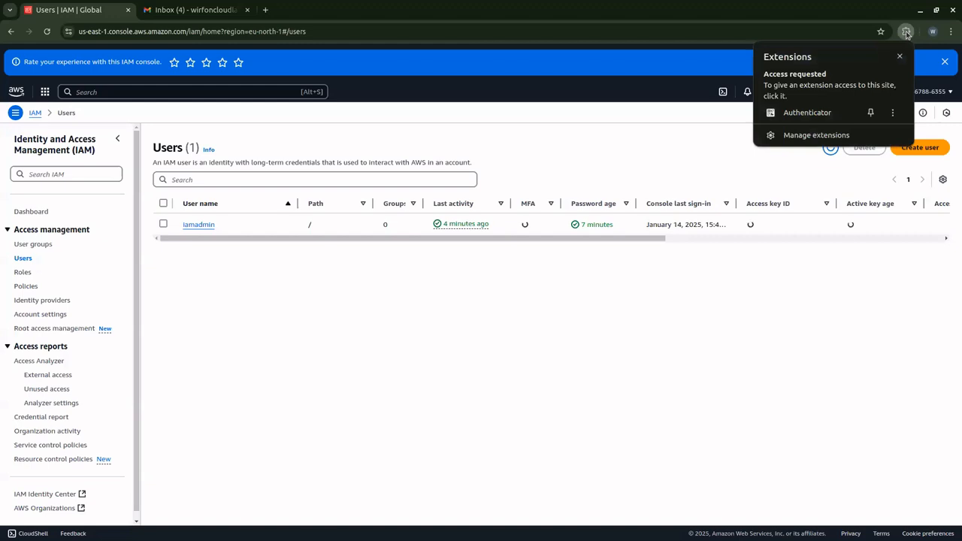
{"action": "left_click", "coordinate": [807, 113]}
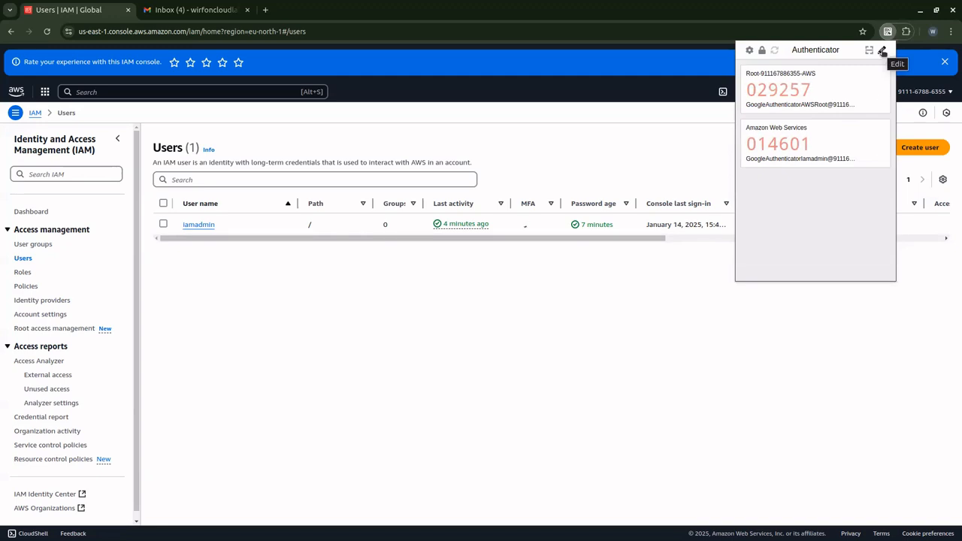
{"action": "left_click", "coordinate": [784, 320]}
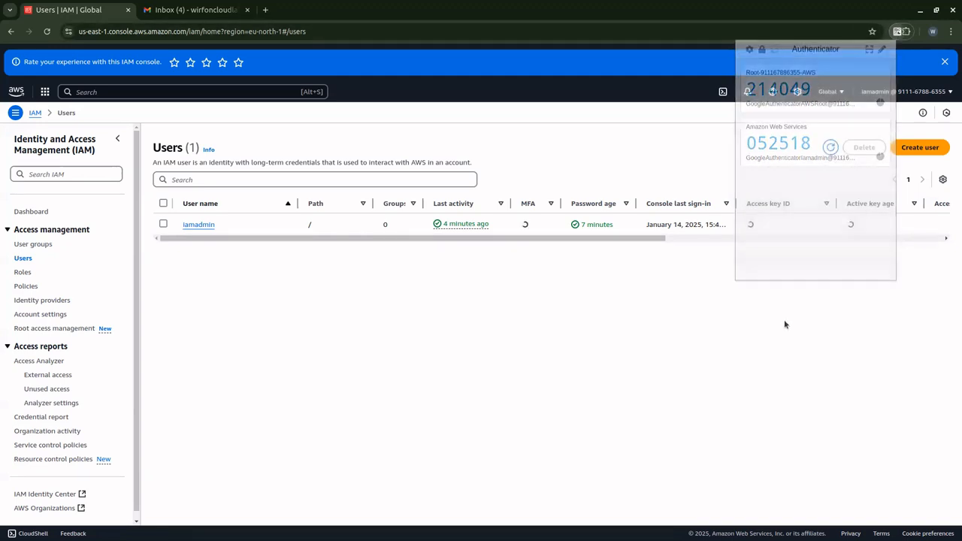
- Copy the AWS account ID from the account details and bring up the Authenticator extension
{"action": "left_click", "coordinate": [950, 93]}
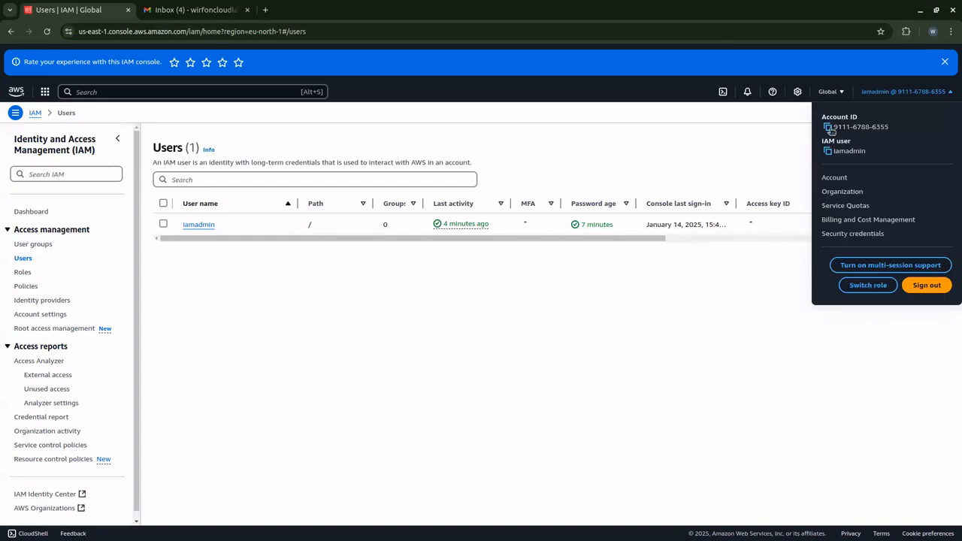
{"action": "left_click", "coordinate": [827, 127]}
{"action": "left_click", "coordinate": [906, 32]}
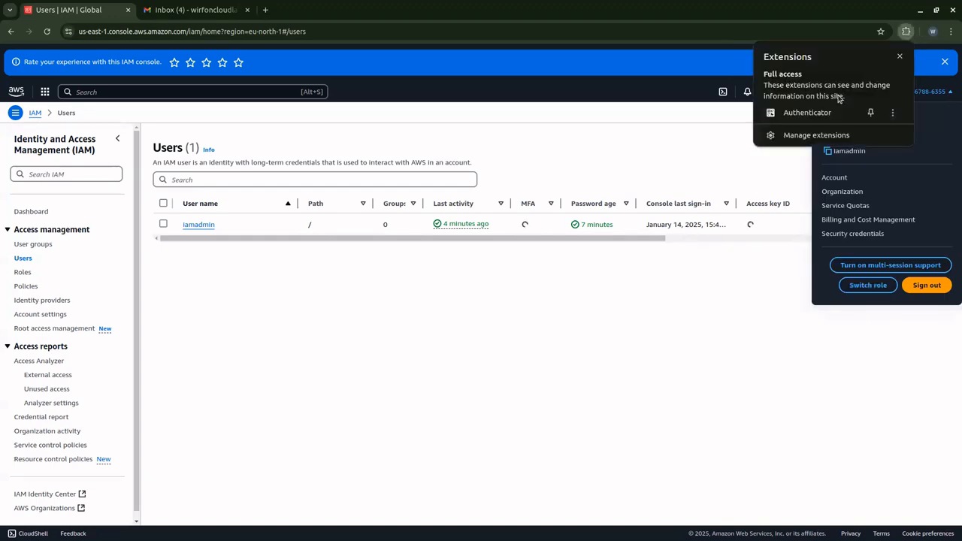
{"action": "left_click", "coordinate": [806, 113]}
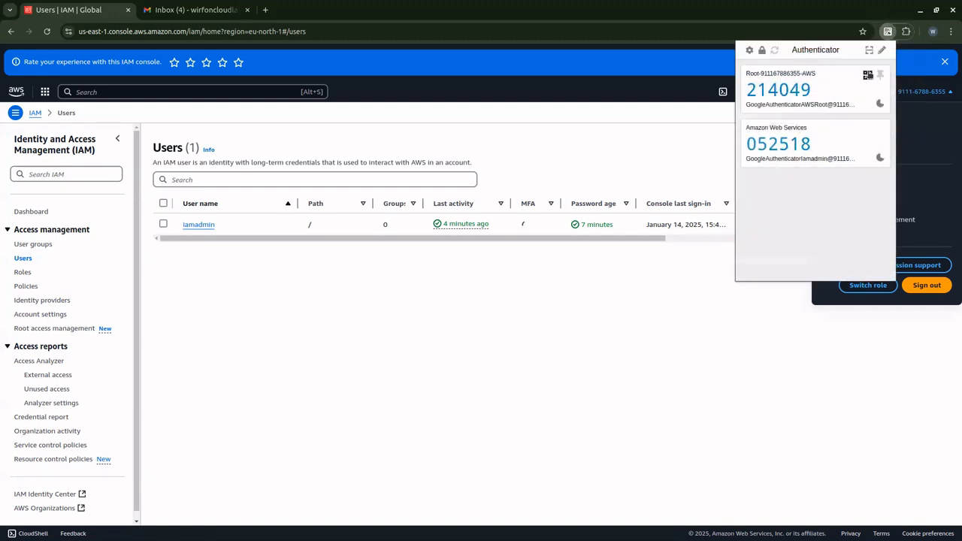
- Rename the Amazon Web Services entry in Authenticator to iamadmin, the copied account ID and AWS, joined by hyphens, and save it
{"action": "left_click", "coordinate": [881, 50]}
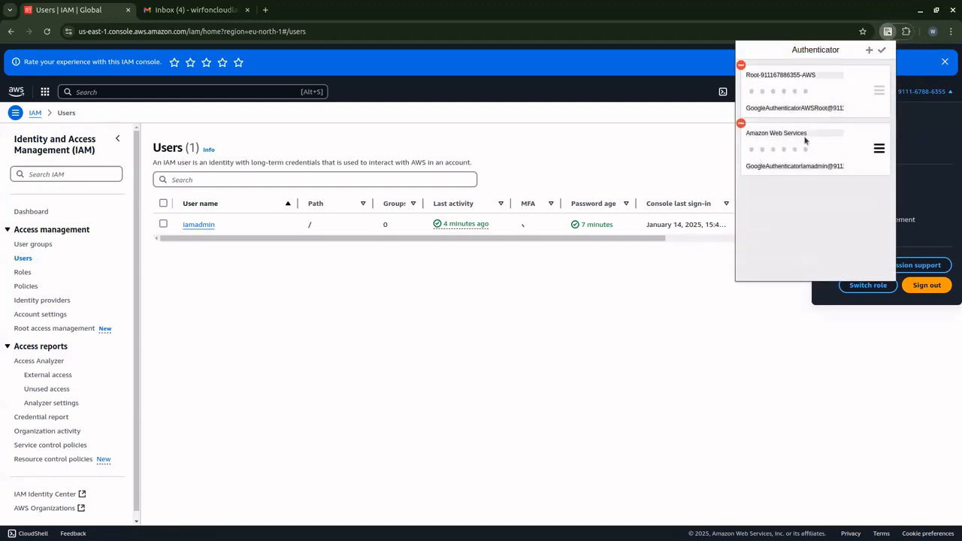
{"action": "triple_click", "coordinate": [744, 133]}
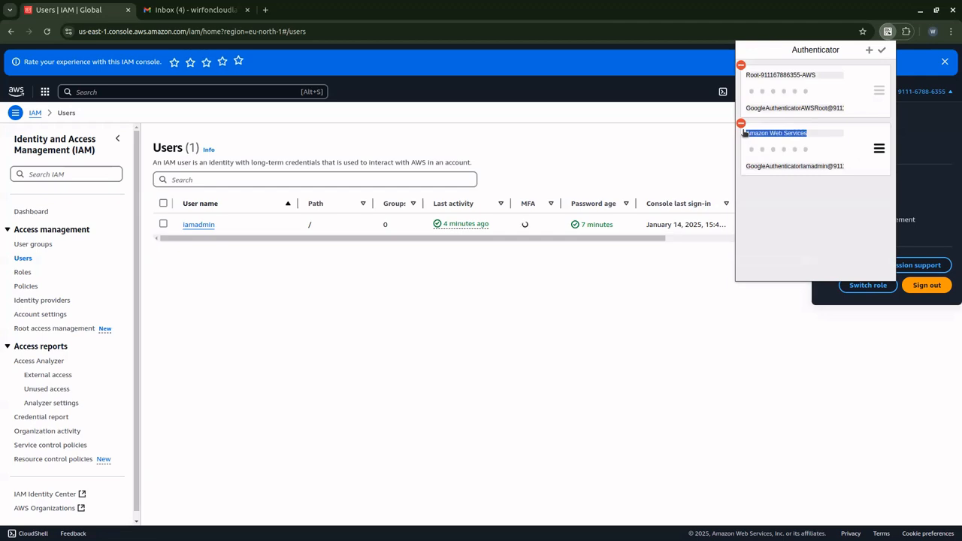
{"action": "key", "text": "BackSpace"}
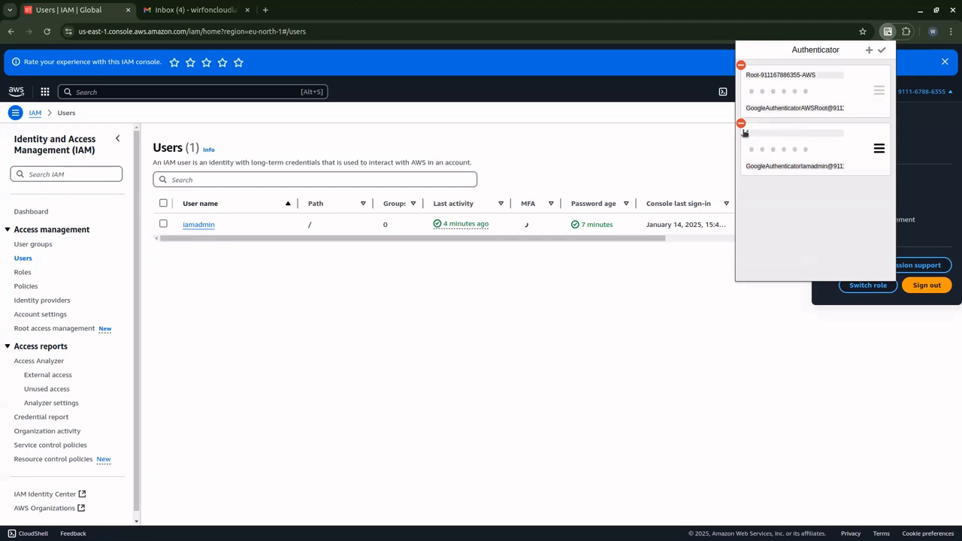
{"action": "type", "text": "Iamadmin-"}
{"action": "key", "text": "ctrl+v"}
{"action": "type", "text": "-AWS"}
{"action": "left_click", "coordinate": [882, 50]}
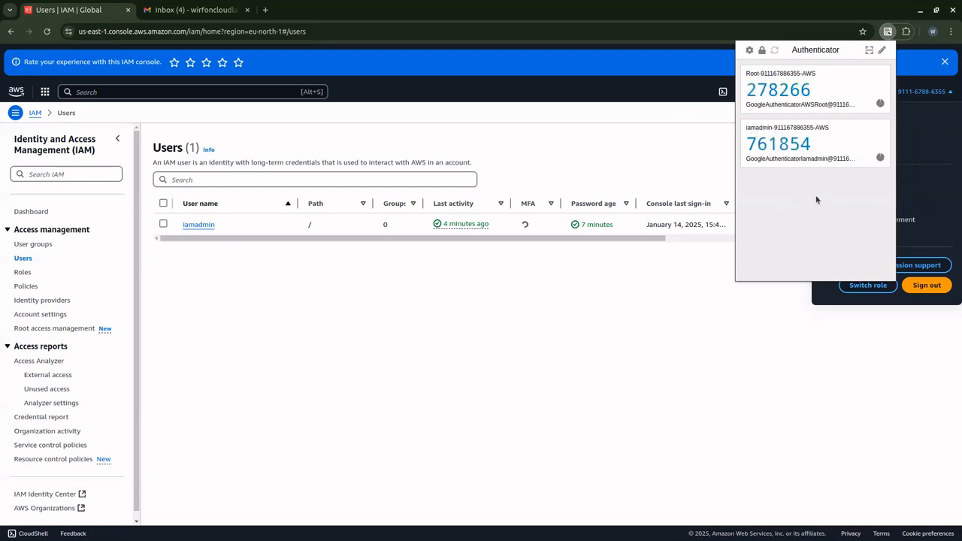
{"action": "left_click", "coordinate": [624, 352]}
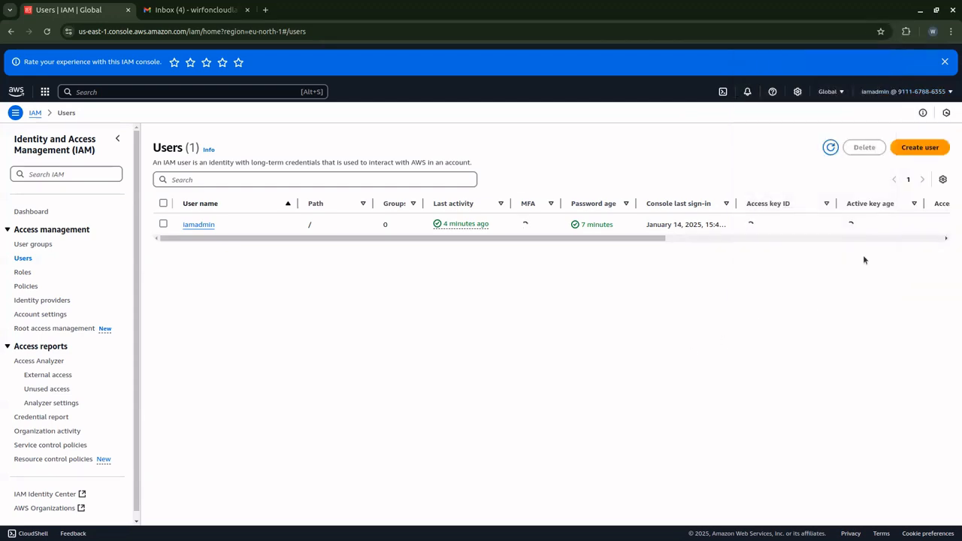
- Sign the iamadmin user out of the AWS console
{"action": "left_click", "coordinate": [948, 91]}
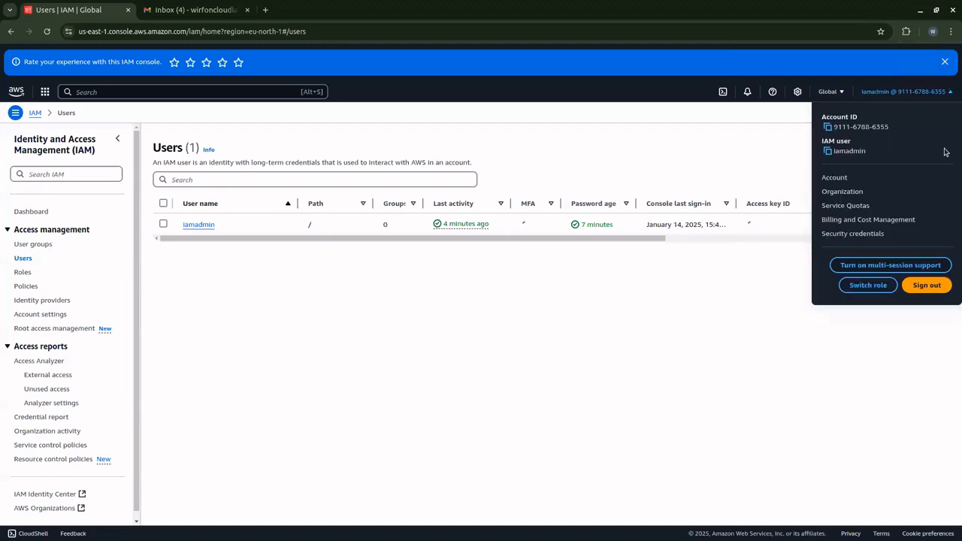
{"action": "left_click", "coordinate": [927, 285]}
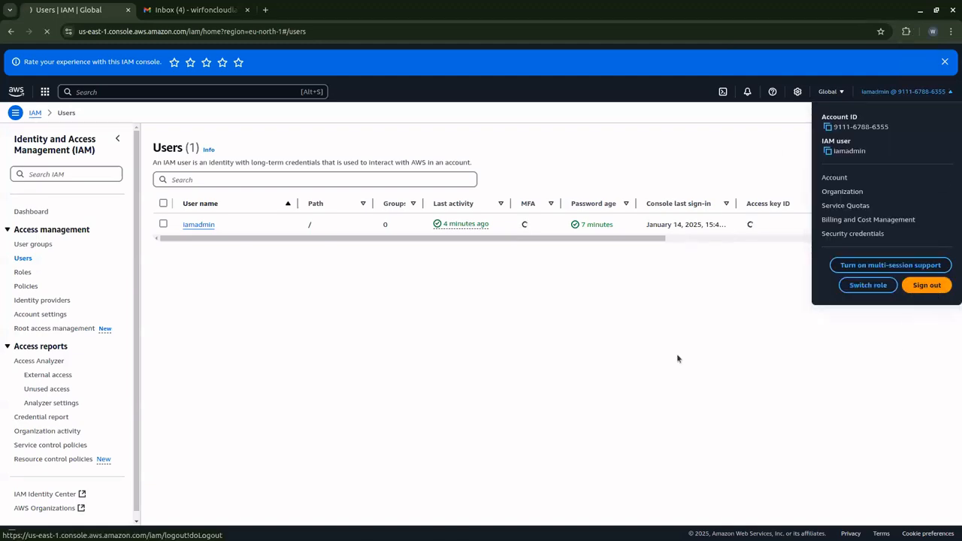